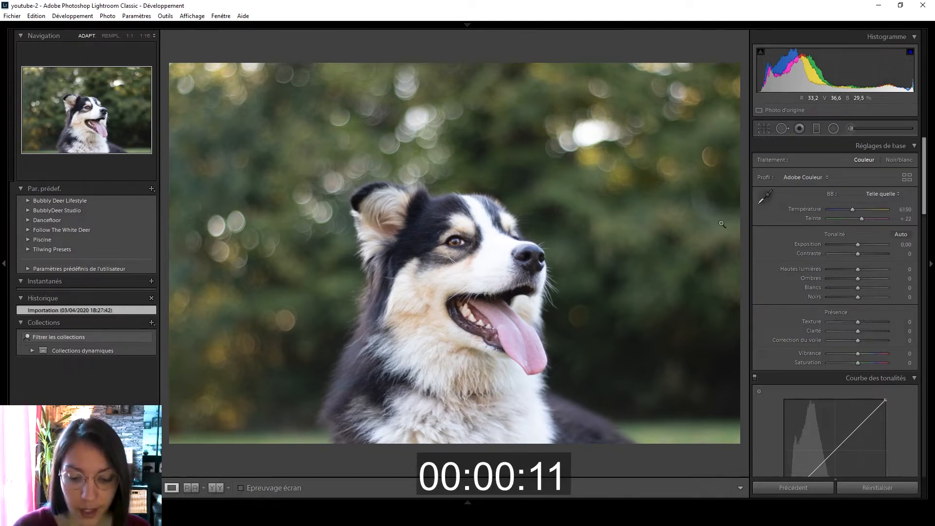
# Crop the photo more tightly around the dog at the original aspect ratio and shift the image within the frame
pyautogui.click(764, 128)
pyautogui.moveTo(168, 65); pyautogui.dragTo(209, 85)
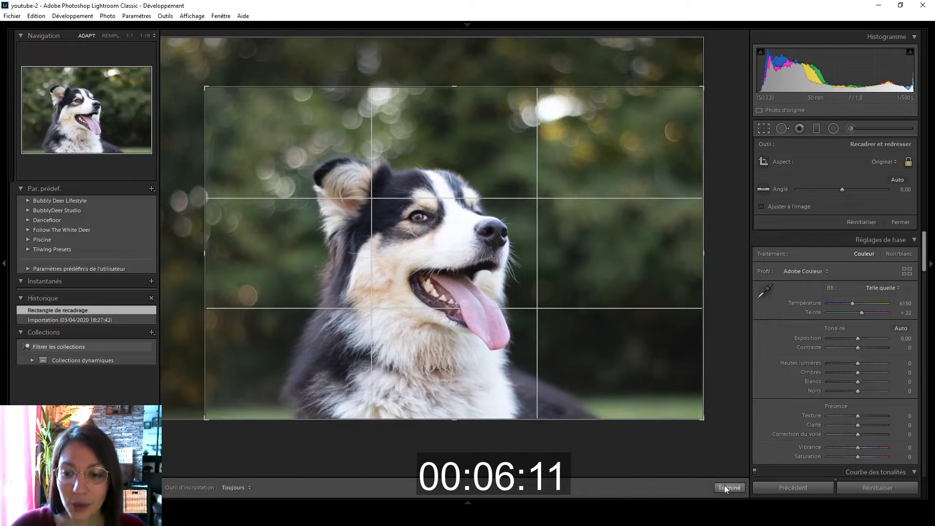
pyautogui.click(725, 487)
pyautogui.click(767, 130)
pyautogui.moveTo(576, 234); pyautogui.dragTo(599, 229)
pyautogui.click(730, 487)
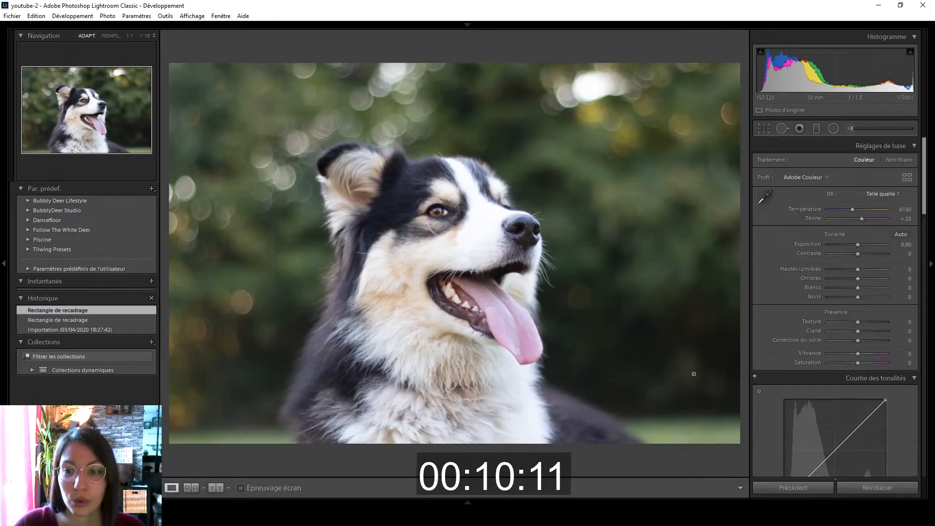
# Refine the crop by tightening the frame slightly around the dog and readjusting its lower corner
pyautogui.press('r')
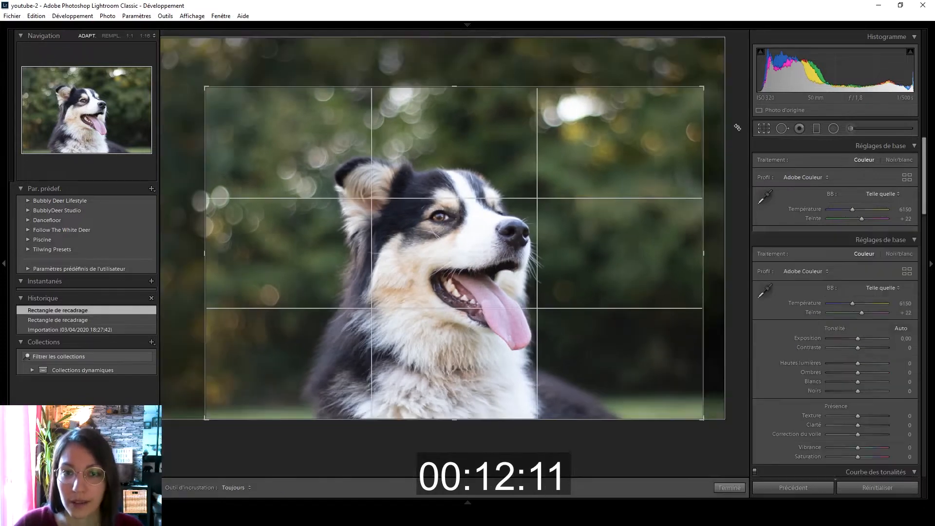
pyautogui.moveTo(210, 90); pyautogui.dragTo(229, 103)
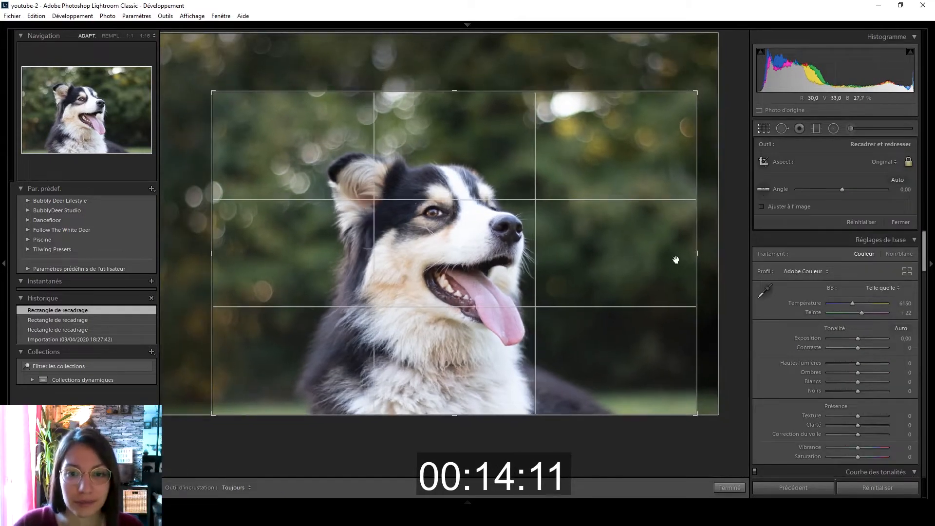
pyautogui.click(738, 489)
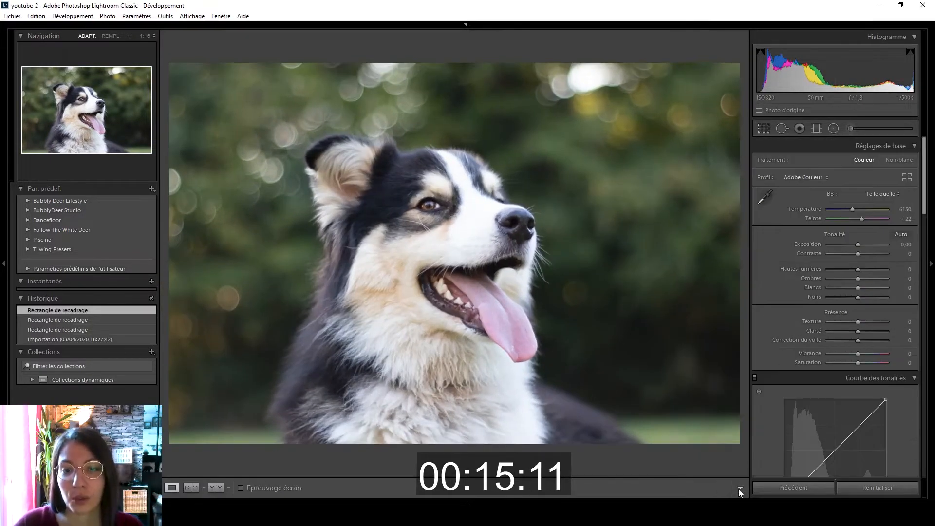
pyautogui.click(763, 128)
pyautogui.moveTo(697, 414); pyautogui.dragTo(707, 423)
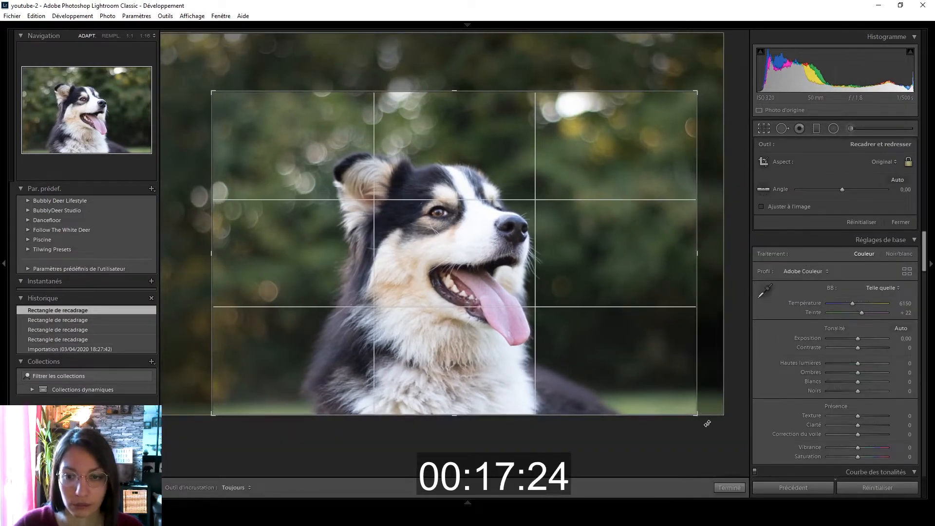
pyautogui.click(730, 487)
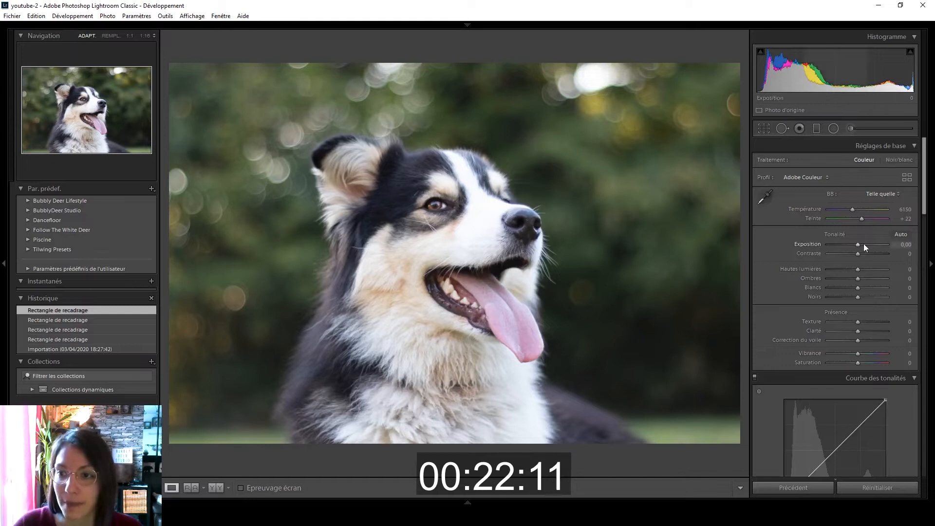
# Set Contraste to +36, Hautes lumières to −19 and Noirs to −26, with the shadow and highlight clipping indicators turned on
pyautogui.moveTo(859, 254); pyautogui.dragTo(850, 296)
pyautogui.click(761, 51)
pyautogui.click(910, 51)
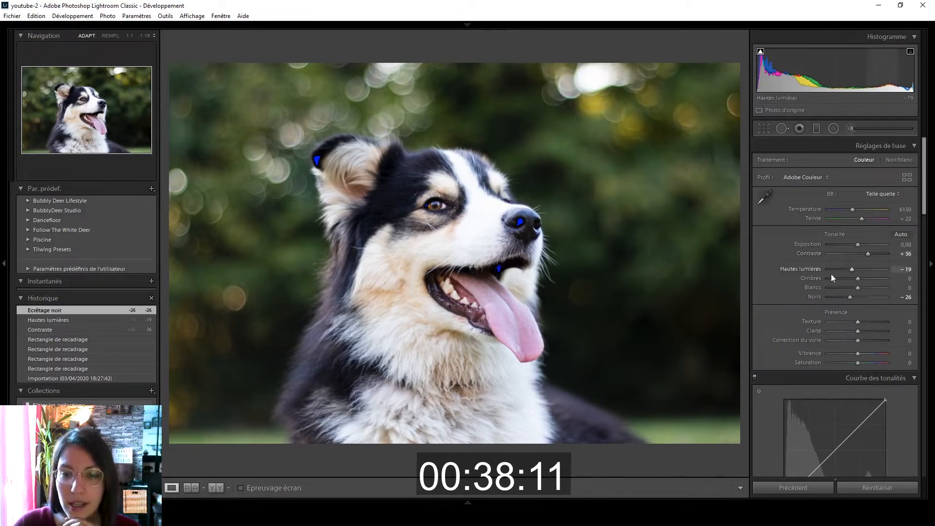
# Apply the Contraste moyen preset to the point curve
pyautogui.scroll(-4, 819, 302)
pyautogui.click(839, 359)
pyautogui.click(850, 381)
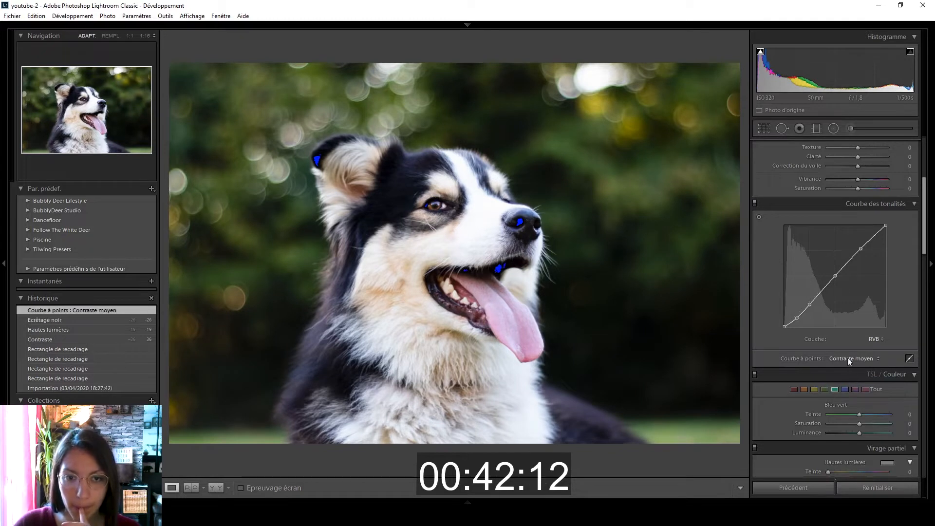
# Soften the black clipping by setting Noirs to −9
pyautogui.scroll(4, 847, 223)
pyautogui.moveTo(851, 297); pyautogui.dragTo(853, 296)
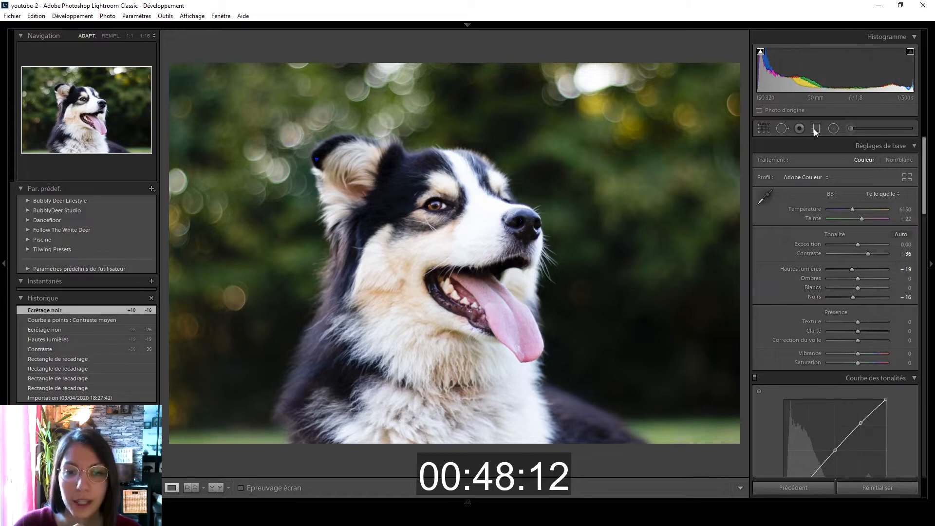
pyautogui.moveTo(853, 296); pyautogui.dragTo(855, 297)
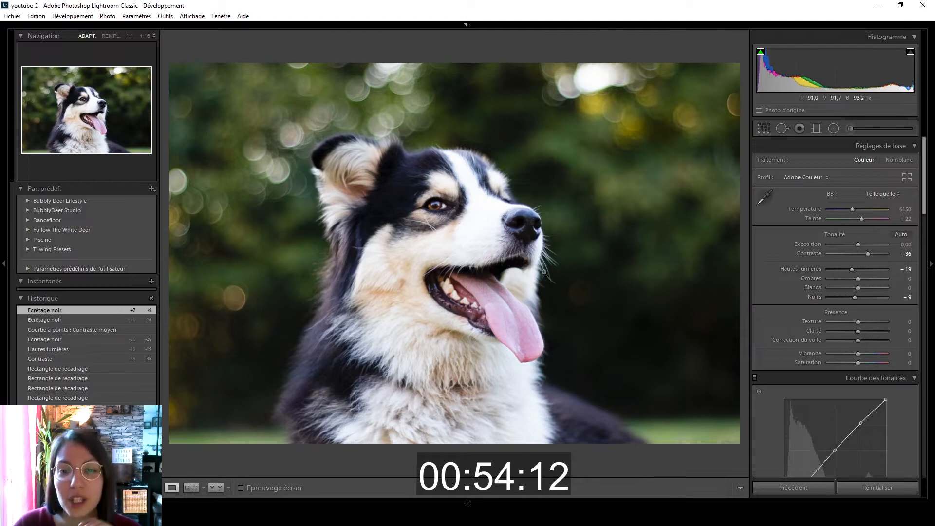
# Add an inverted radial filter around the dog's head with Netteté 17 and Clarté 23
pyautogui.scroll(-3, 785, 279)
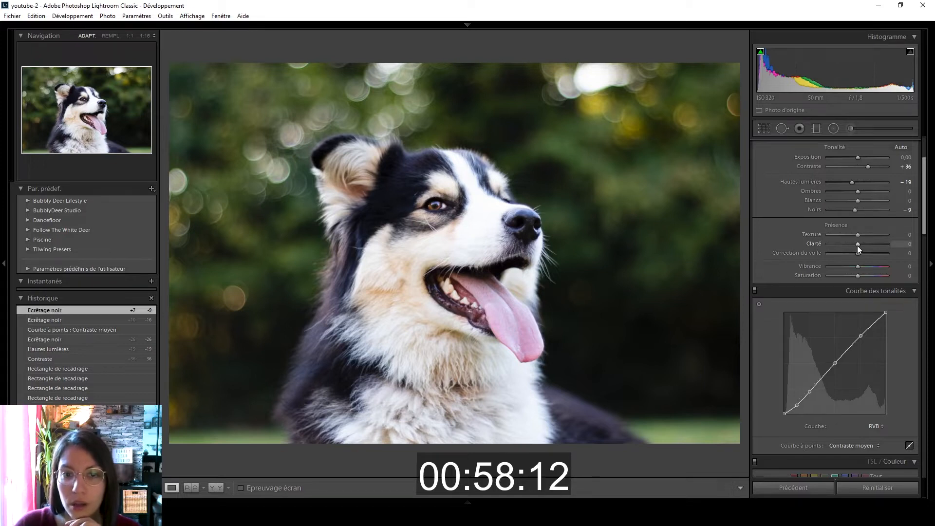
pyautogui.click(834, 129)
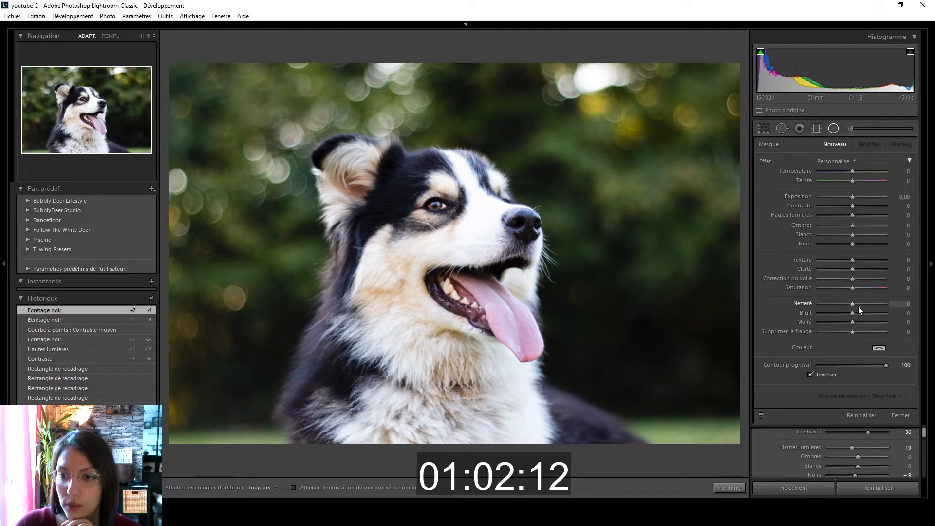
pyautogui.moveTo(858, 305); pyautogui.dragTo(860, 306)
pyautogui.moveTo(852, 273); pyautogui.dragTo(859, 272)
pyautogui.moveTo(427, 222); pyautogui.dragTo(568, 361)
pyautogui.moveTo(460, 278); pyautogui.dragTo(467, 283)
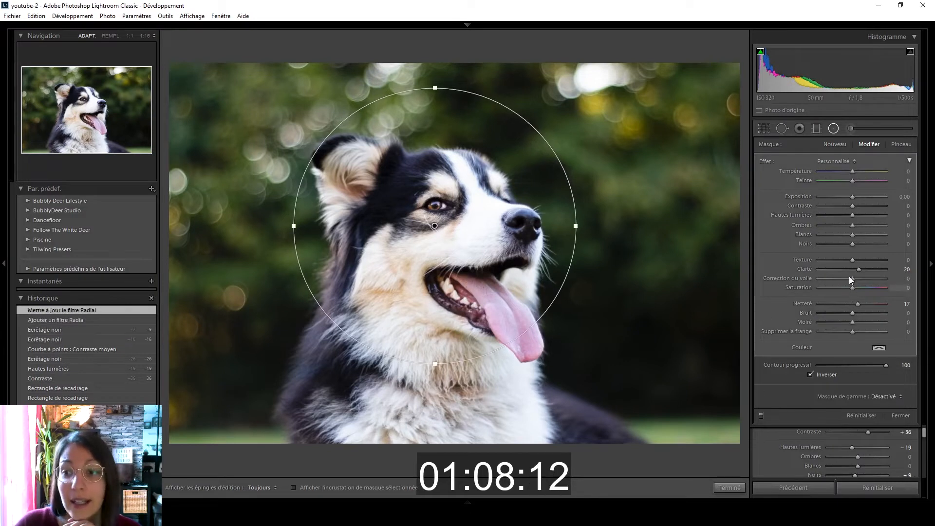
pyautogui.moveTo(858, 271); pyautogui.dragTo(860, 271)
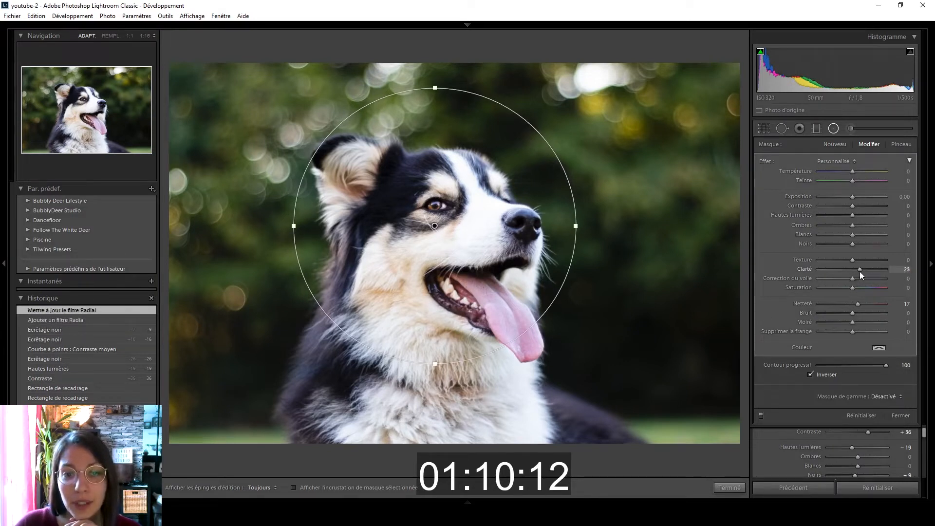
pyautogui.click(733, 486)
# Compare the eye close up before and after, and add a radial filter around it with Netteté 17 and Clarté 0
pyautogui.click(435, 206)
pyautogui.moveTo(448, 202); pyautogui.dragTo(423, 189)
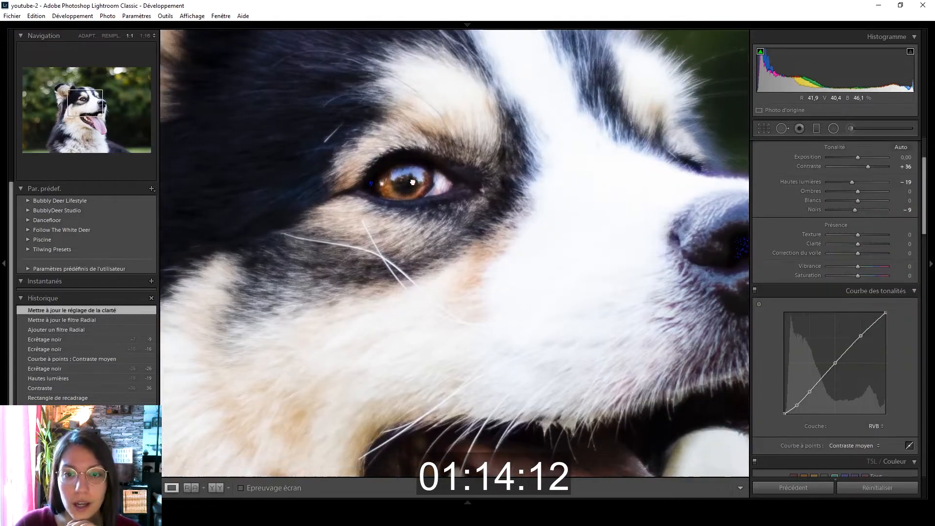
pyautogui.click(221, 488)
pyautogui.moveTo(249, 293); pyautogui.dragTo(324, 292)
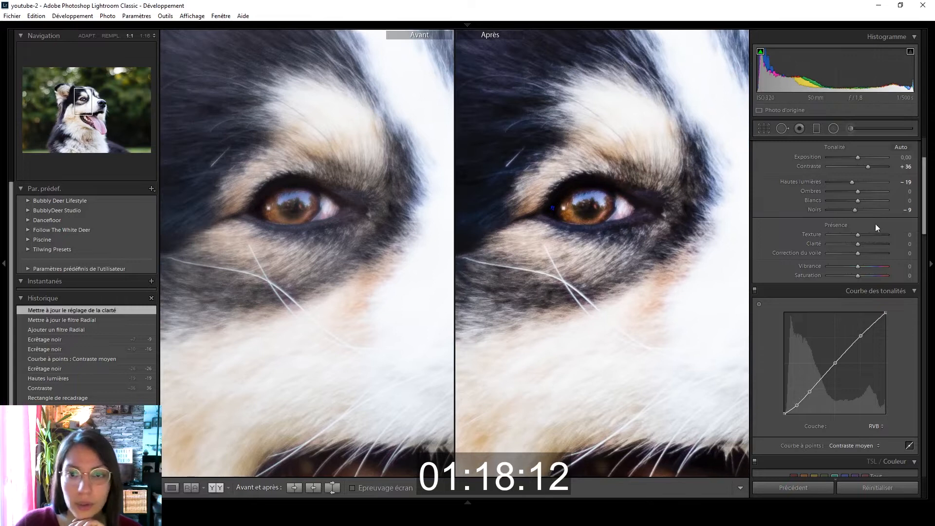
pyautogui.click(833, 128)
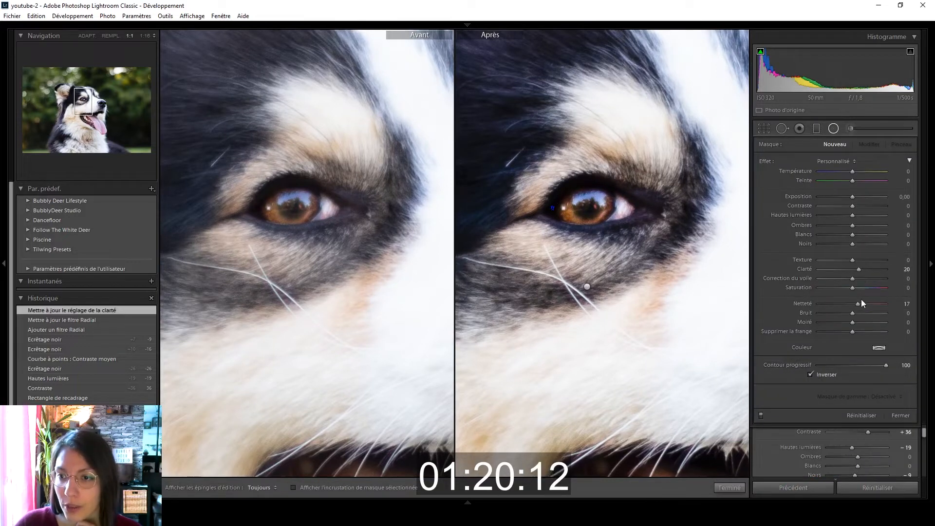
pyautogui.doubleClick(857, 269)
pyautogui.moveTo(594, 209); pyautogui.dragTo(722, 301)
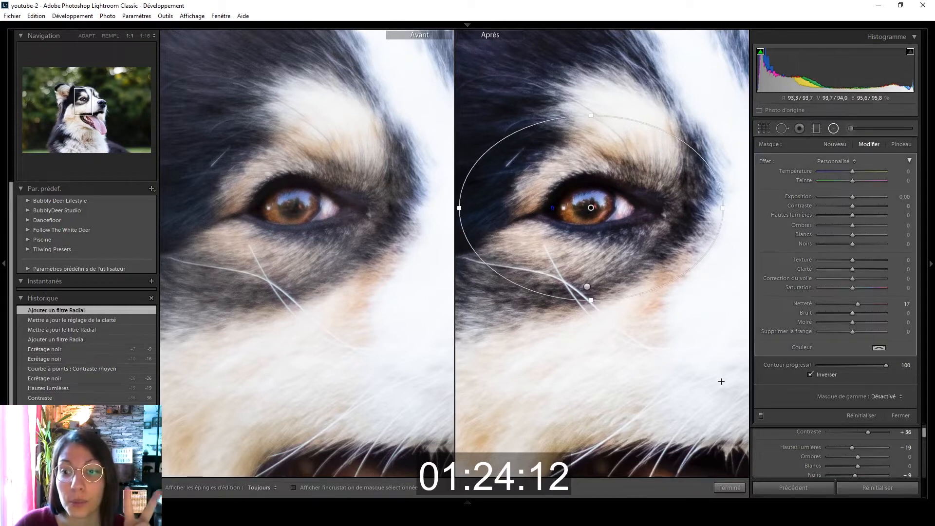
pyautogui.click(730, 487)
pyautogui.click(171, 488)
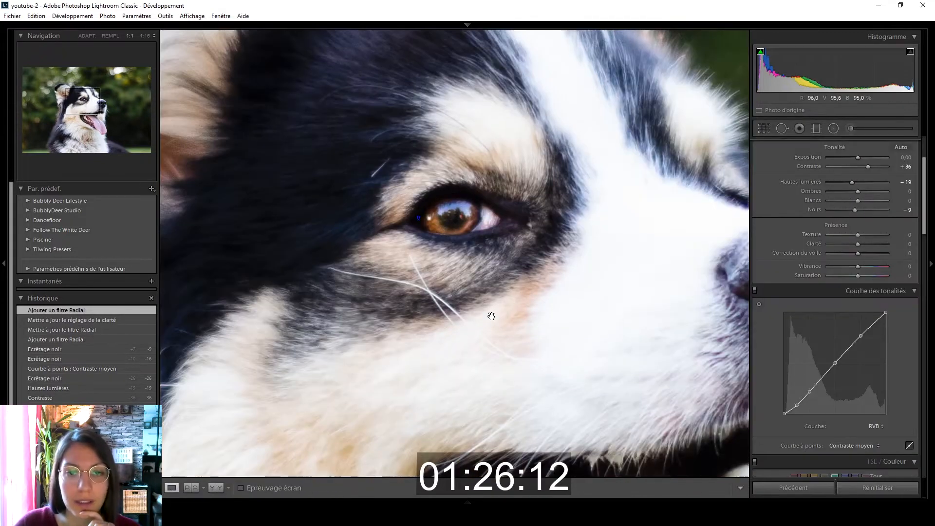
pyautogui.click(491, 317)
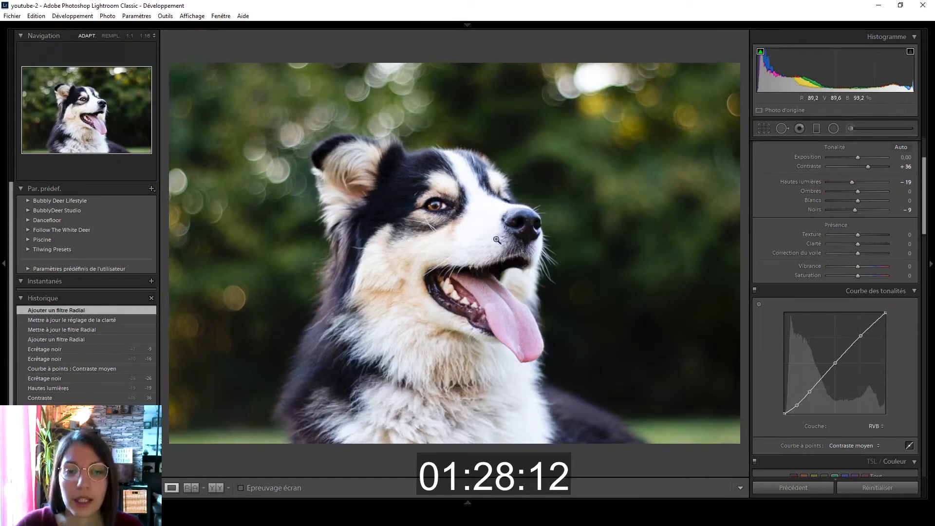
# Tone the highlights in Virage partiel with Teinte 20 and Saturation 10
pyautogui.scroll(-6, 789, 251)
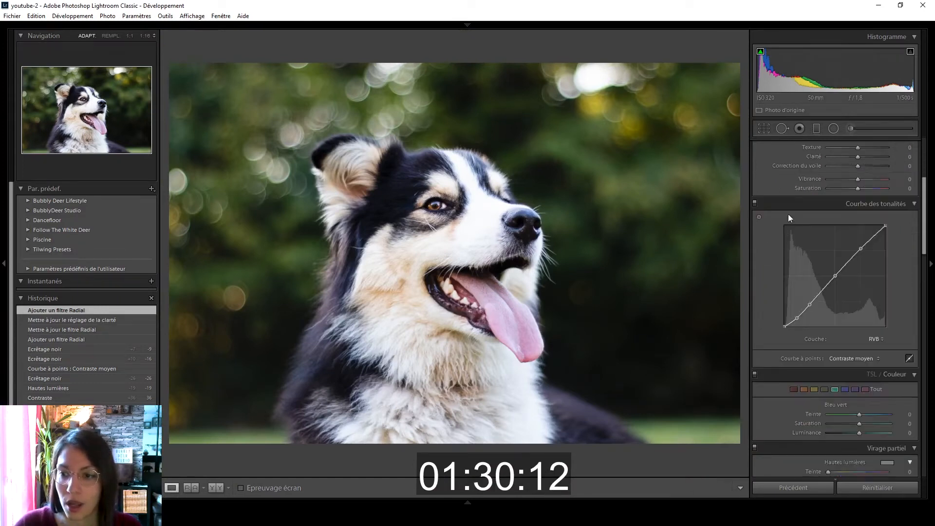
pyautogui.click(887, 287)
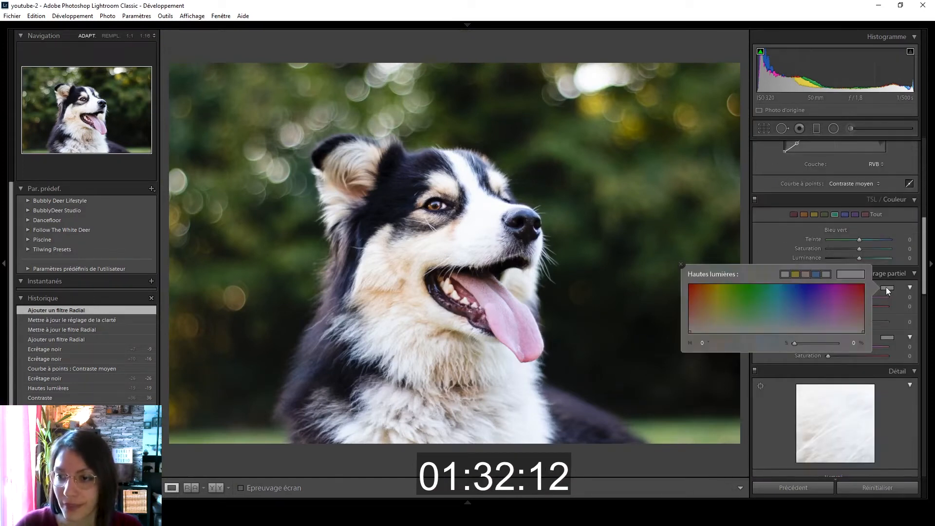
pyautogui.click(807, 274)
pyautogui.click(908, 306)
pyautogui.write('10')
pyautogui.press('Return')
pyautogui.click(908, 298)
pyautogui.write('20')
pyautogui.press('Return')
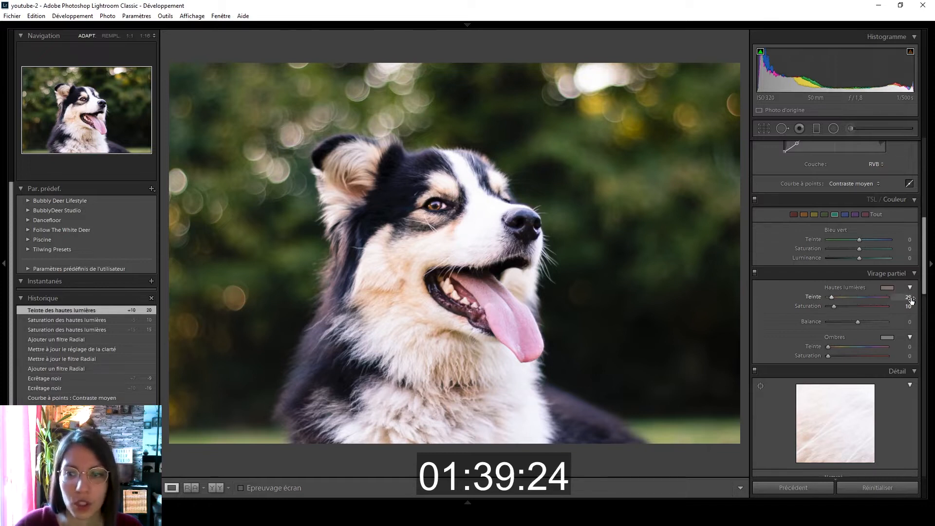
# Tone the shadows in Virage partiel with Teinte 20 and Saturation 9
pyautogui.click(908, 347)
pyautogui.write('20')
pyautogui.press('Tab')
pyautogui.write('9')
pyautogui.press('Return')
# Reduce the split-toning highlight saturation to 5 and compare the photo before and after
pyautogui.click(909, 307)
pyautogui.write('5')
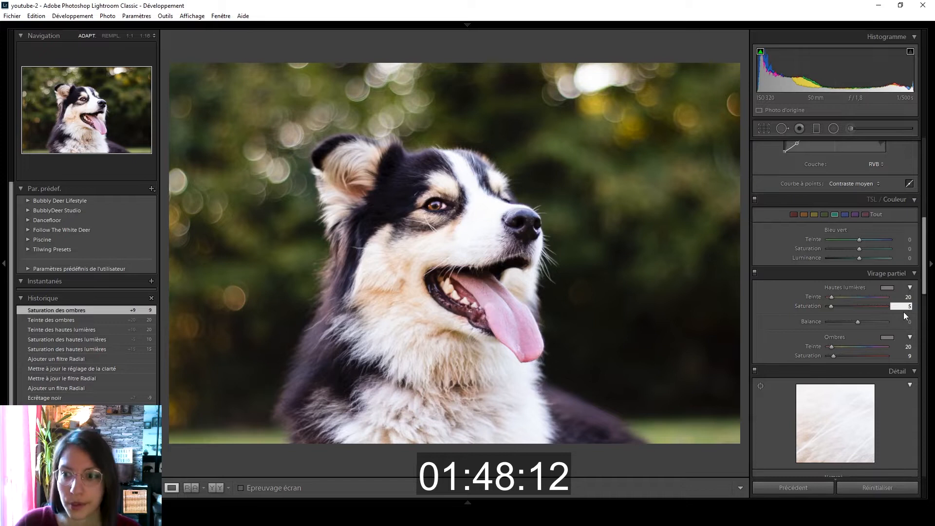
pyautogui.press('Return')
pyautogui.click(215, 488)
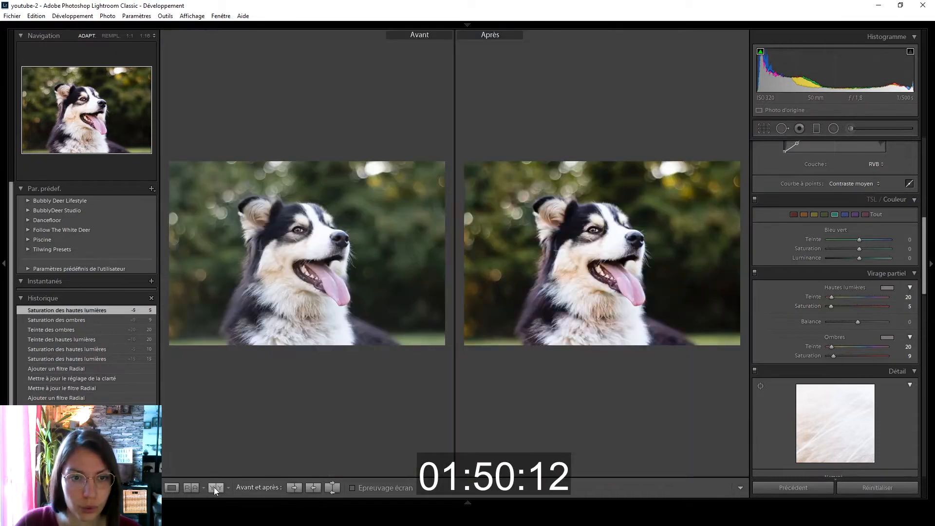
pyautogui.click(171, 488)
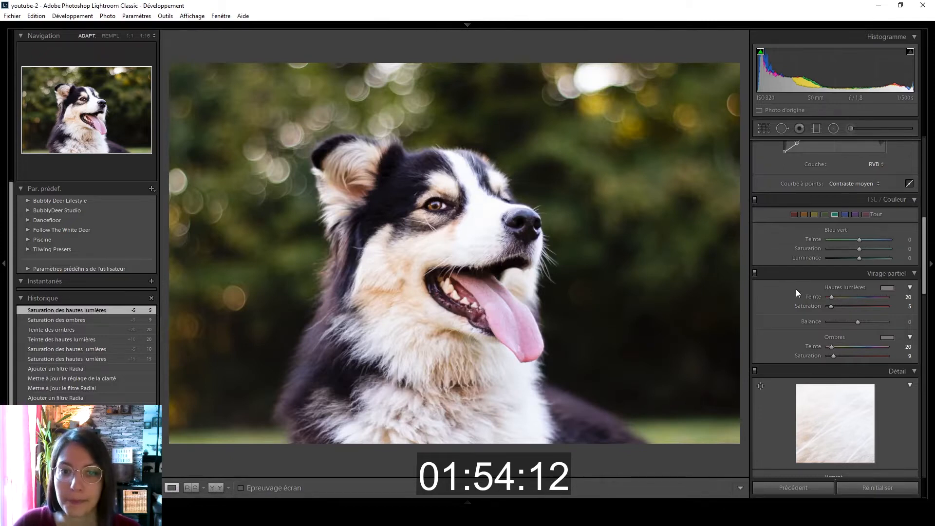
# Try shifting the hue of the greens in both directions, and reset it to 0
pyautogui.scroll(4, 796, 289)
pyautogui.scroll(-3, 805, 303)
pyautogui.click(824, 302)
pyautogui.doubleClick(850, 326)
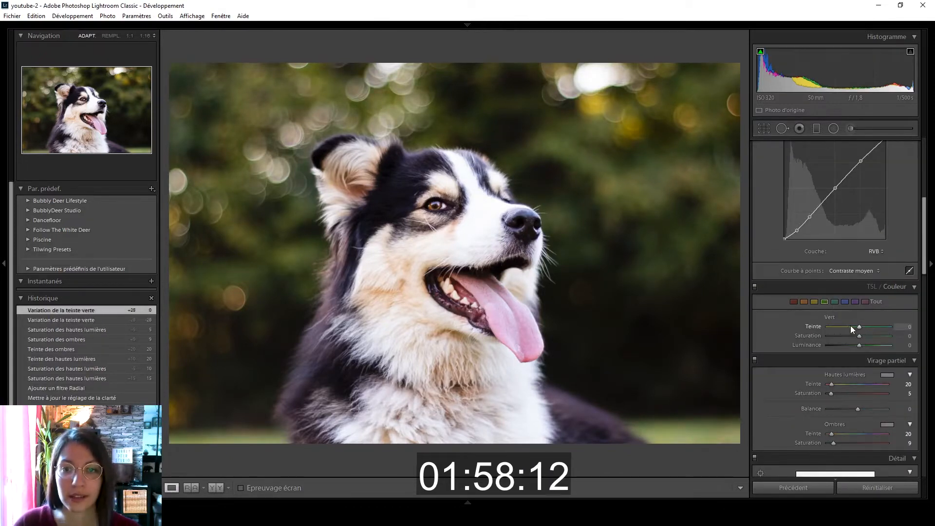
pyautogui.doubleClick(867, 326)
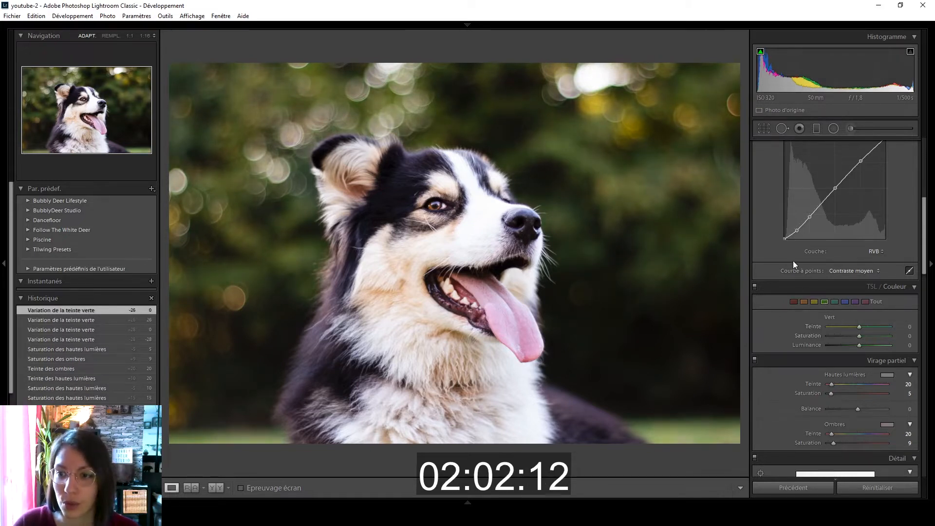
# Compare before and after, and place a tilted radial filter over the dark neck and shoulder fur with Teinte −7 and Netteté 0
pyautogui.scroll(5, 766, 261)
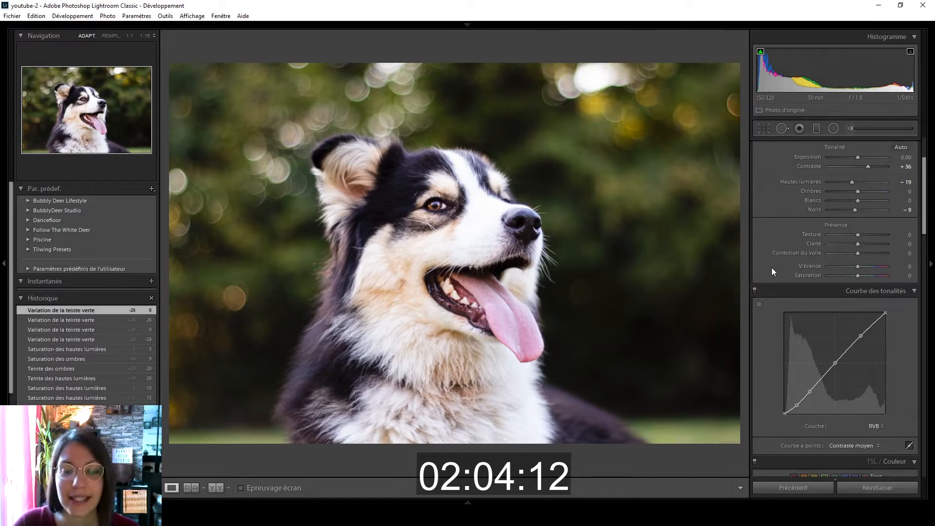
pyautogui.scroll(3, 780, 255)
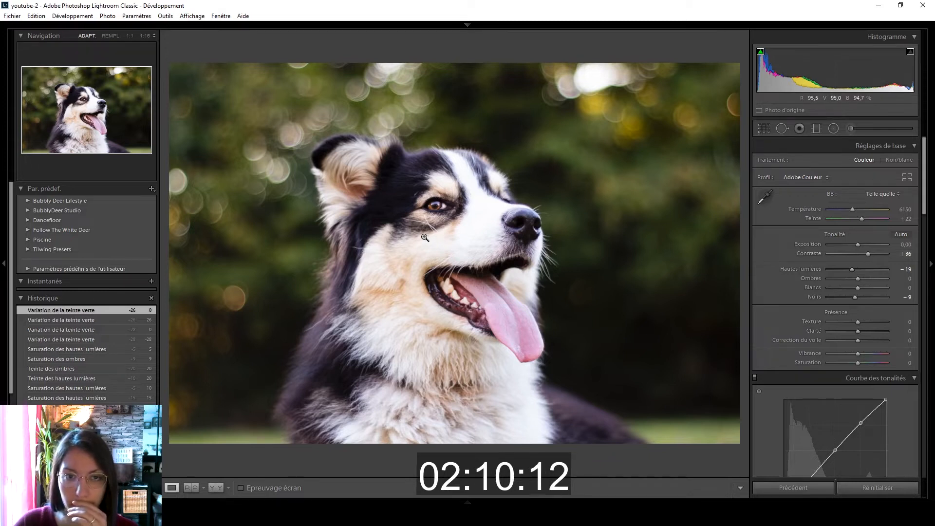
pyautogui.click(215, 488)
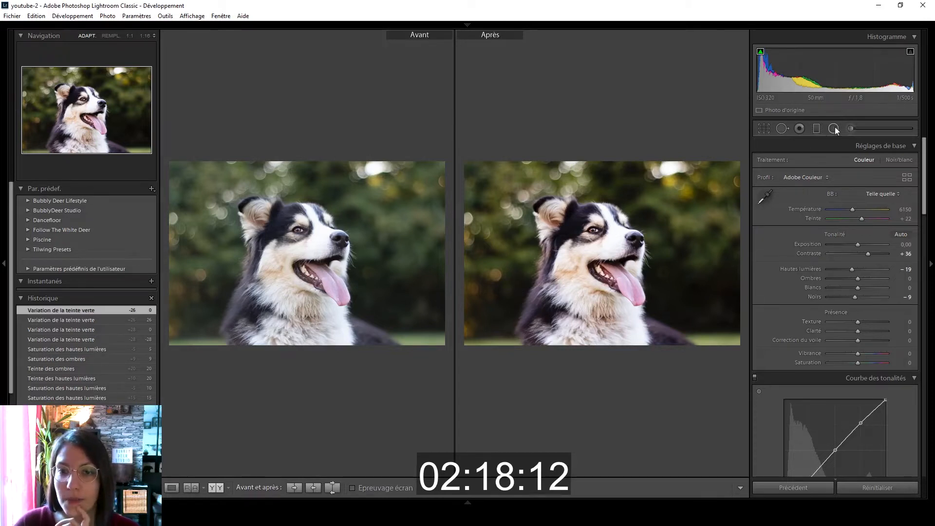
pyautogui.click(171, 488)
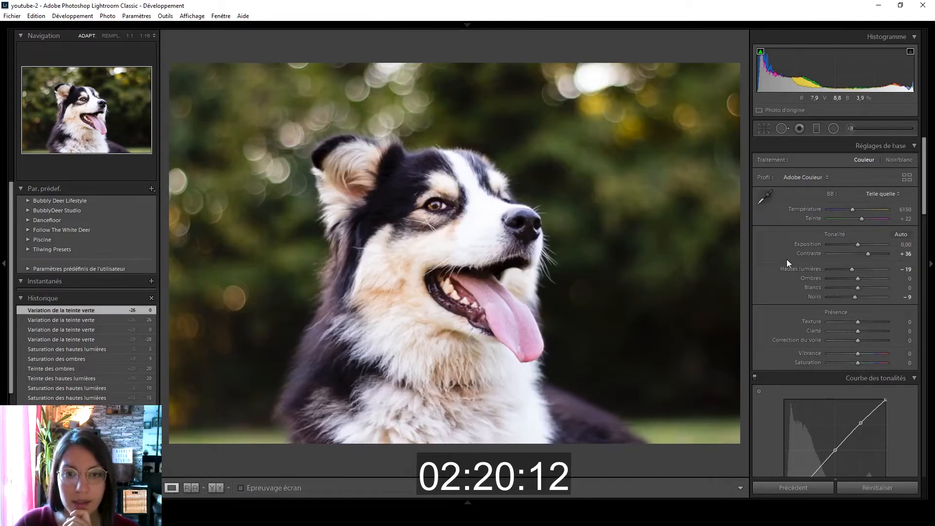
pyautogui.click(834, 128)
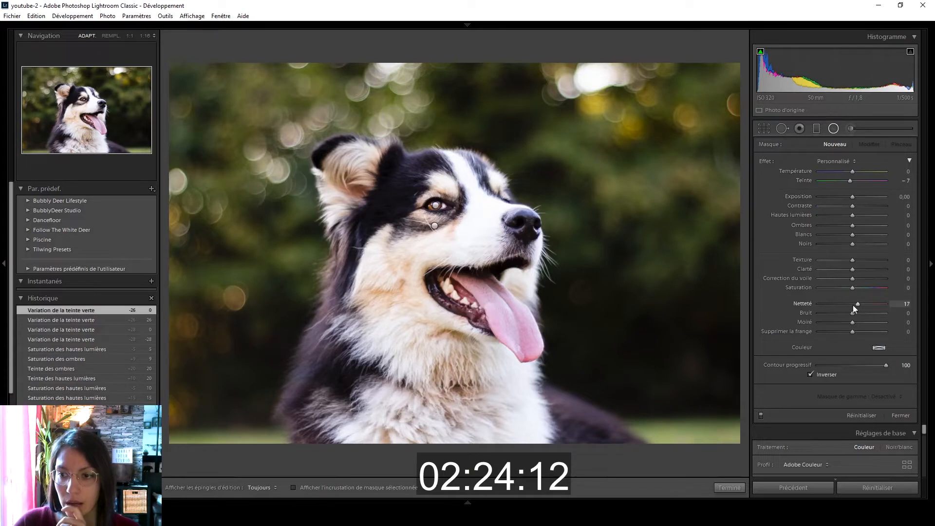
pyautogui.moveTo(331, 319); pyautogui.dragTo(319, 418)
pyautogui.moveTo(384, 358); pyautogui.dragTo(391, 357)
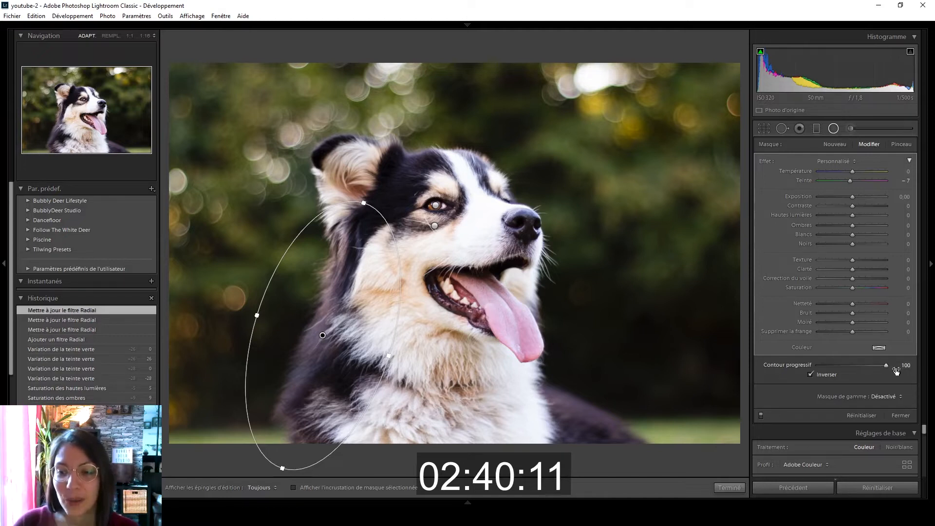
# Finish editing the radial filter and check the dog's chest and mouth areas
pyautogui.click(730, 487)
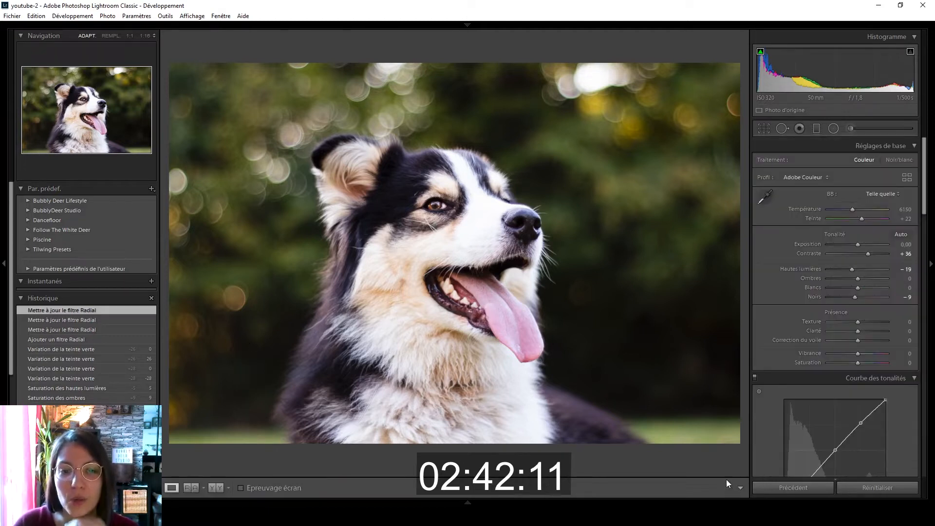
pyautogui.click(436, 390)
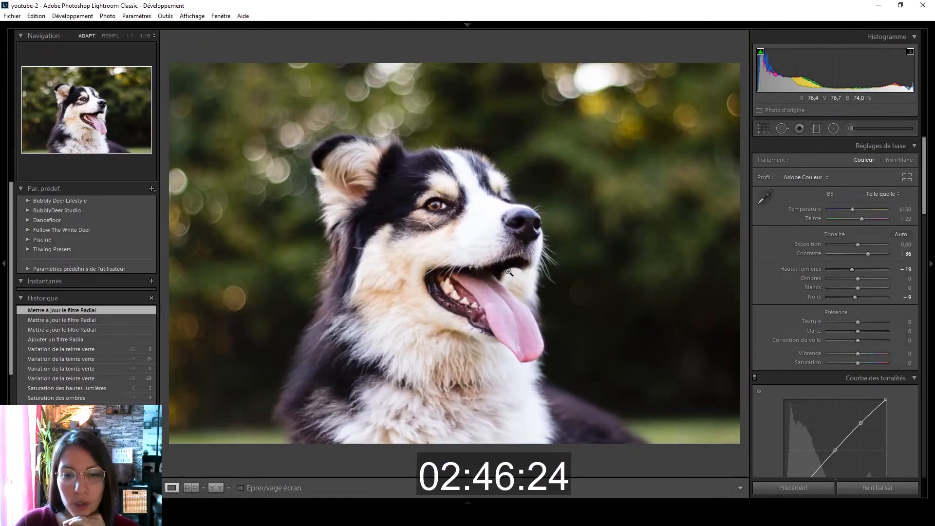
pyautogui.click(504, 266)
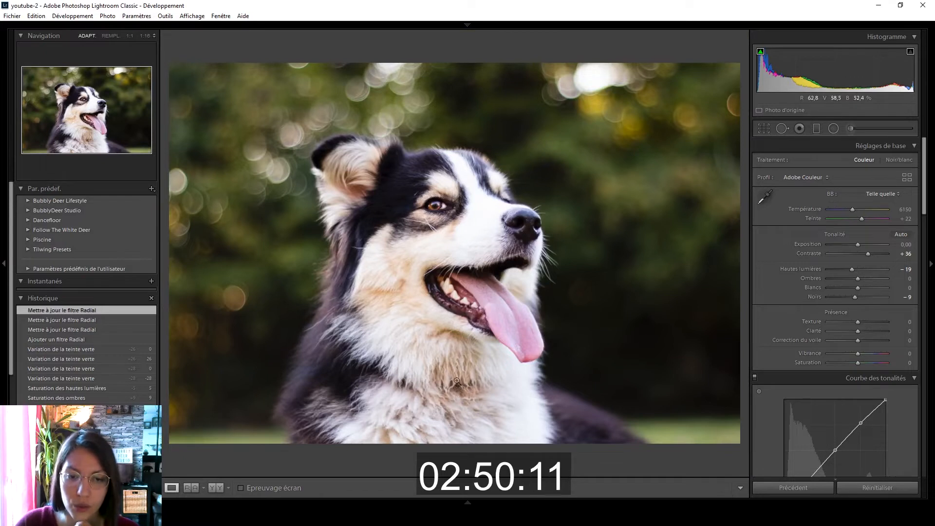
# Try retouching two marks on the chest fur with spot removal at Taille 75, sampling from the neighbouring fur
pyautogui.click(782, 129)
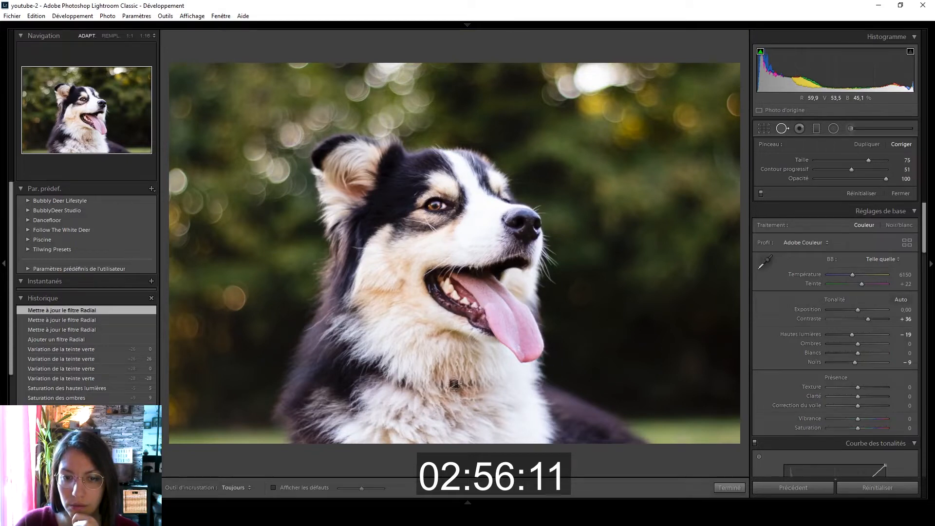
pyautogui.moveTo(453, 379); pyautogui.dragTo(453, 396)
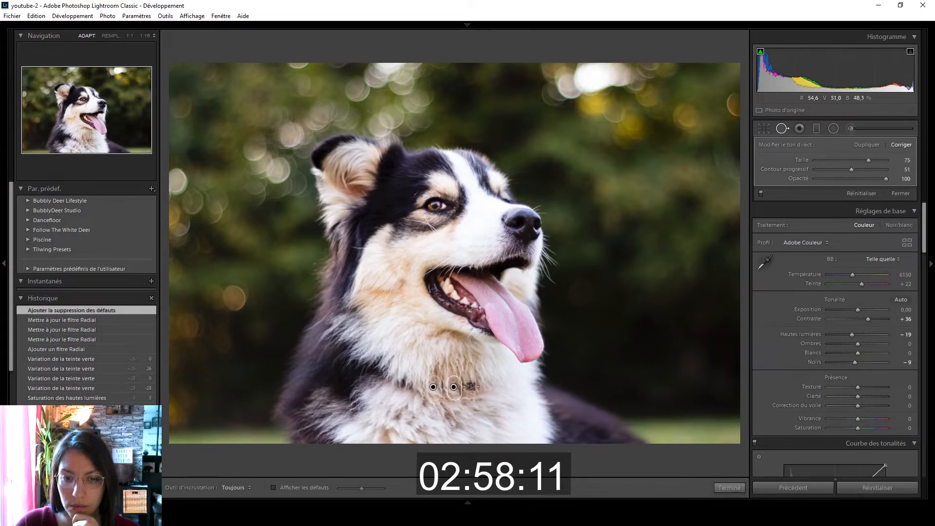
pyautogui.click(469, 385)
pyautogui.moveTo(404, 284); pyautogui.dragTo(453, 386)
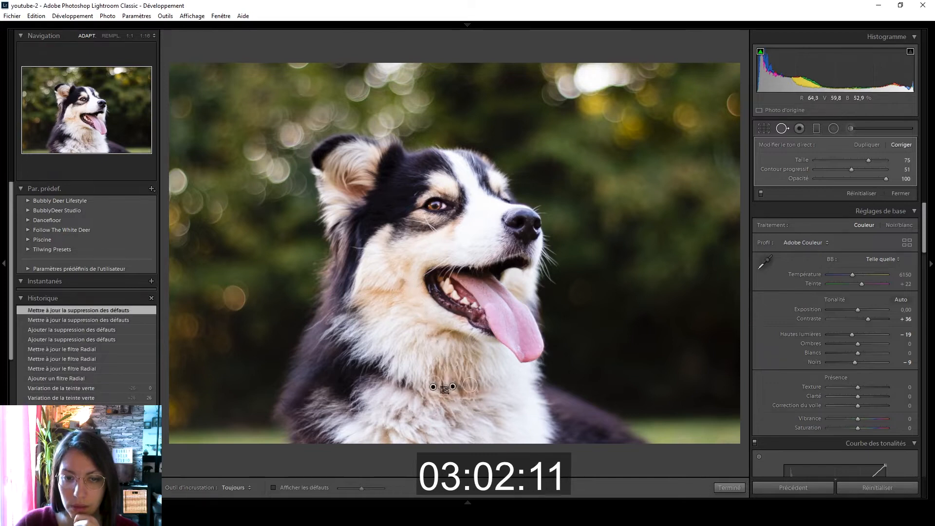
pyautogui.click(723, 487)
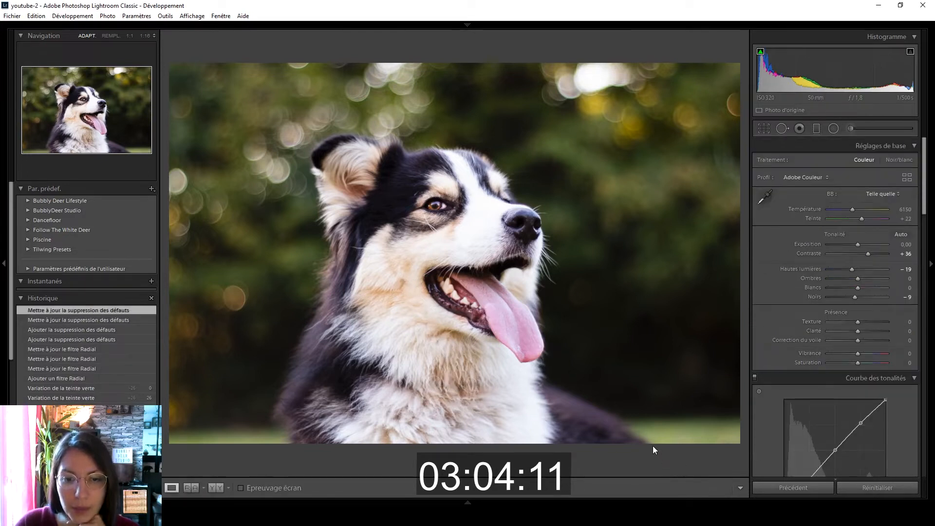
# Delete the spot-removal corrections from the chest fur and close the retouching tool
pyautogui.click(782, 130)
pyautogui.click(467, 387)
pyautogui.click(441, 389)
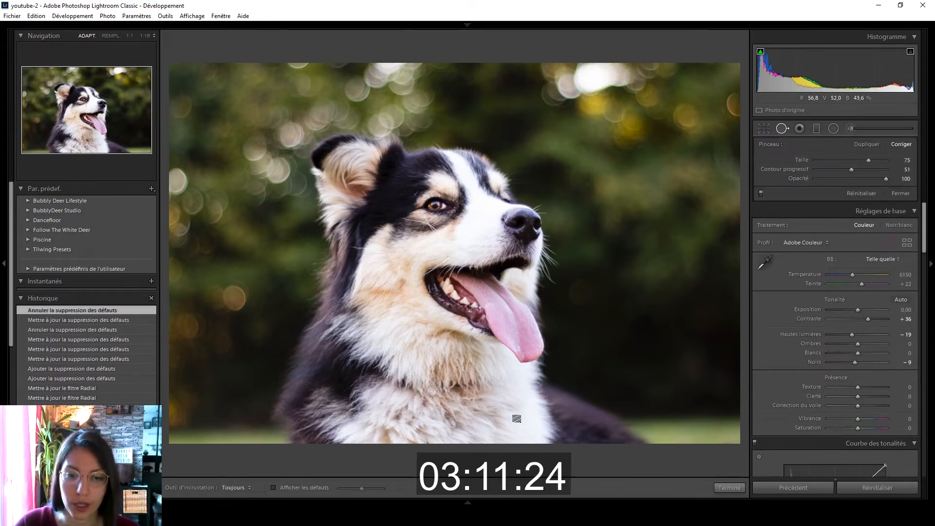
pyautogui.click(738, 490)
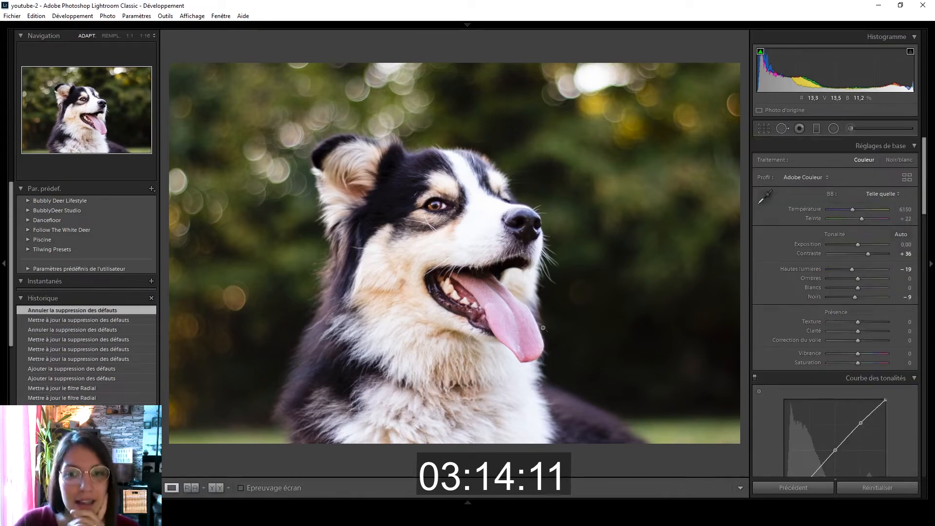
# Check the photo with Contraste reset to 0, and set Contraste to +31
pyautogui.doubleClick(868, 253)
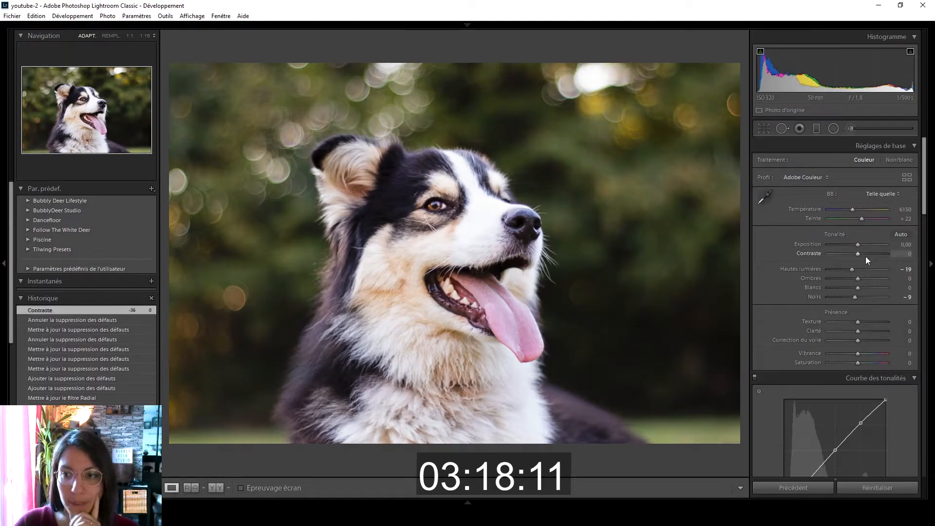
pyautogui.click(868, 255)
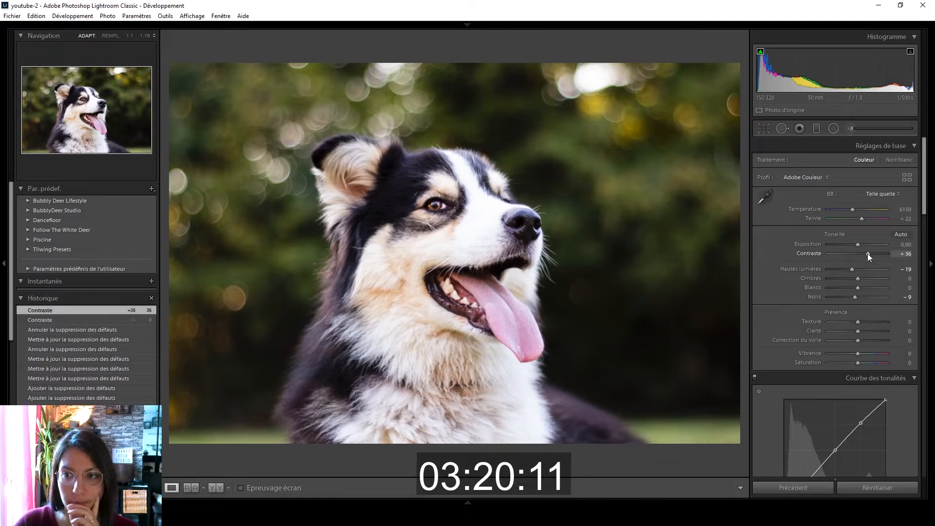
pyautogui.moveTo(869, 253); pyautogui.dragTo(867, 254)
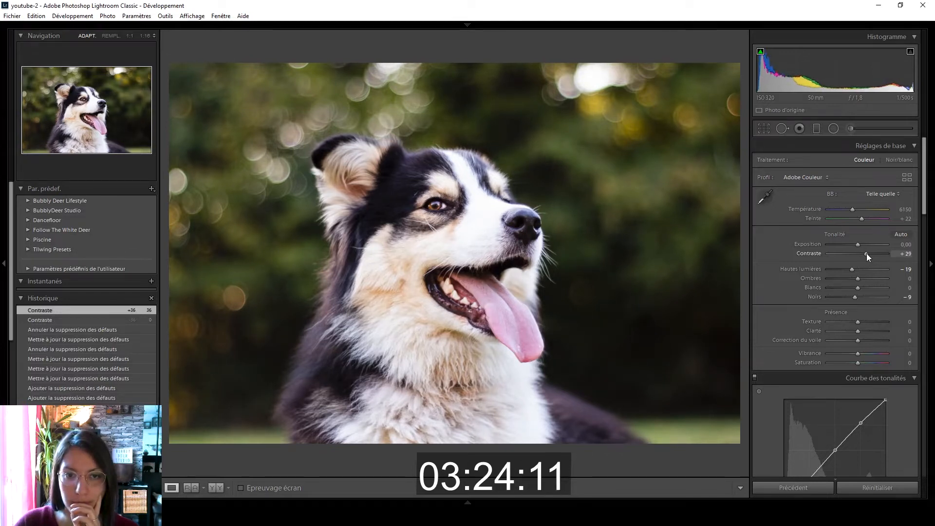
# Set Clarté to 11 on the face's radial filter and enlarge it to take in the whole head and upper chest
pyautogui.click(833, 128)
pyautogui.click(435, 224)
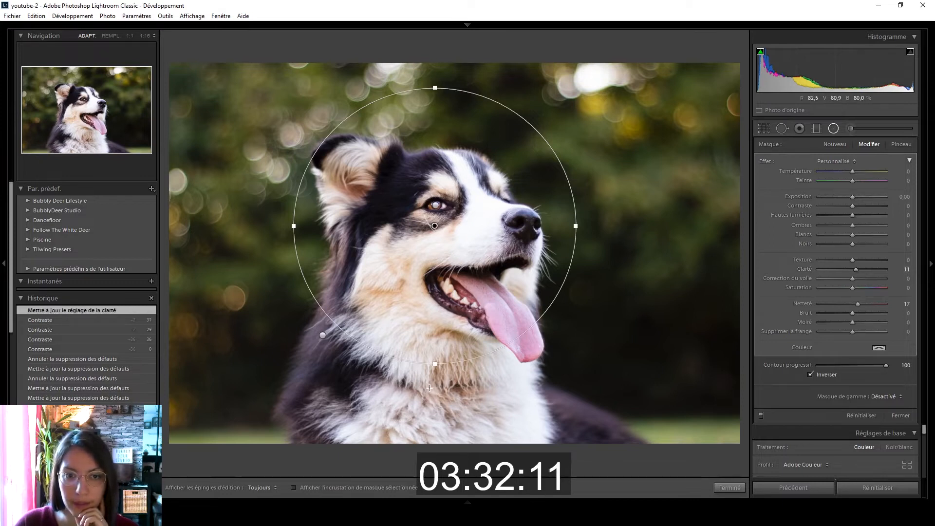
pyautogui.moveTo(435, 363); pyautogui.dragTo(442, 396)
pyautogui.moveTo(579, 229); pyautogui.dragTo(615, 230)
pyautogui.moveTo(436, 397); pyautogui.dragTo(439, 420)
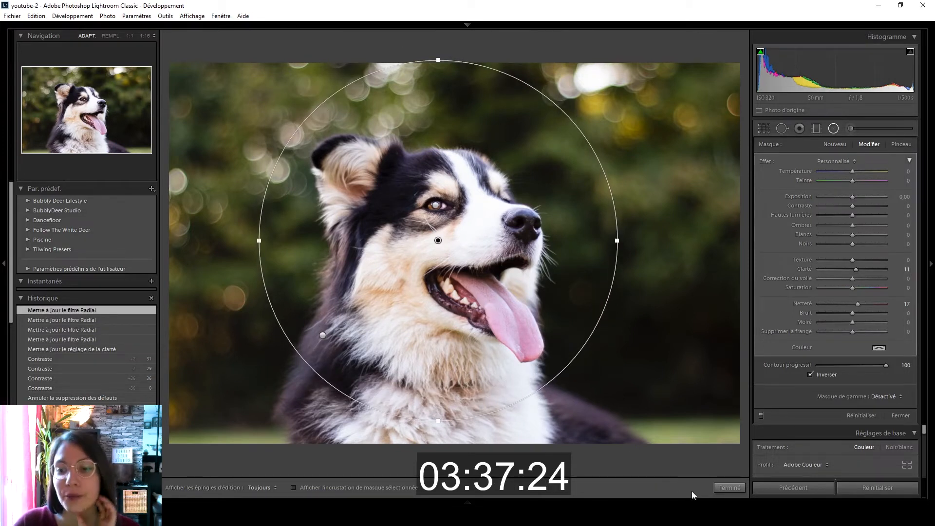
pyautogui.click(722, 487)
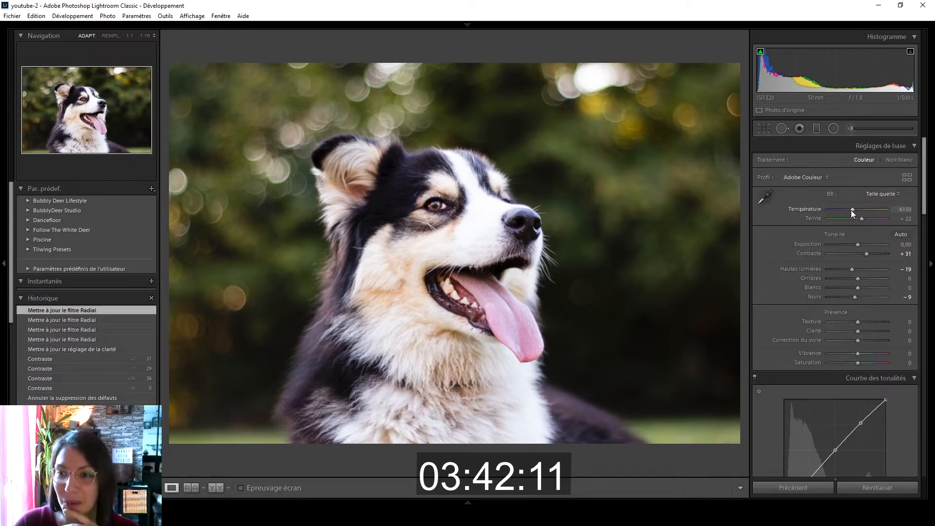
# Warm the white balance to Température 6380 and Teinte +28
pyautogui.moveTo(852, 213); pyautogui.dragTo(852, 213)
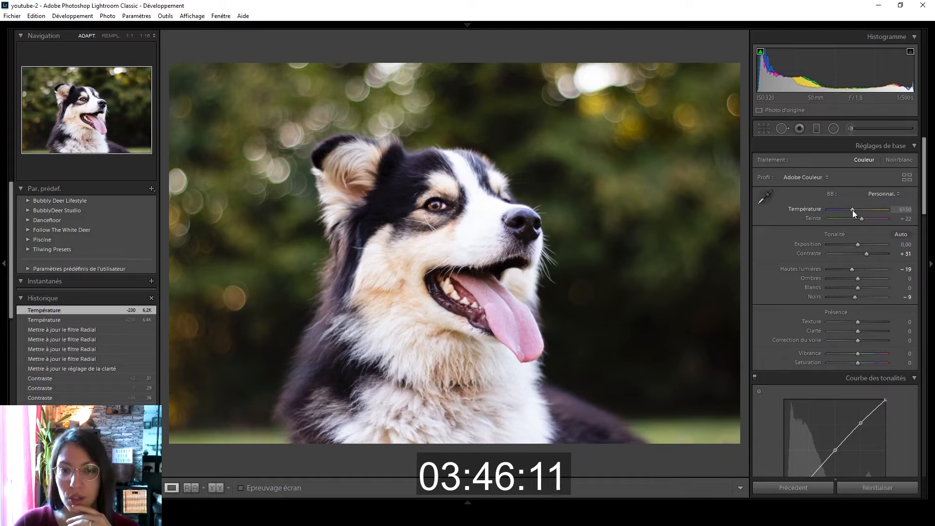
pyautogui.moveTo(856, 214); pyautogui.dragTo(864, 218)
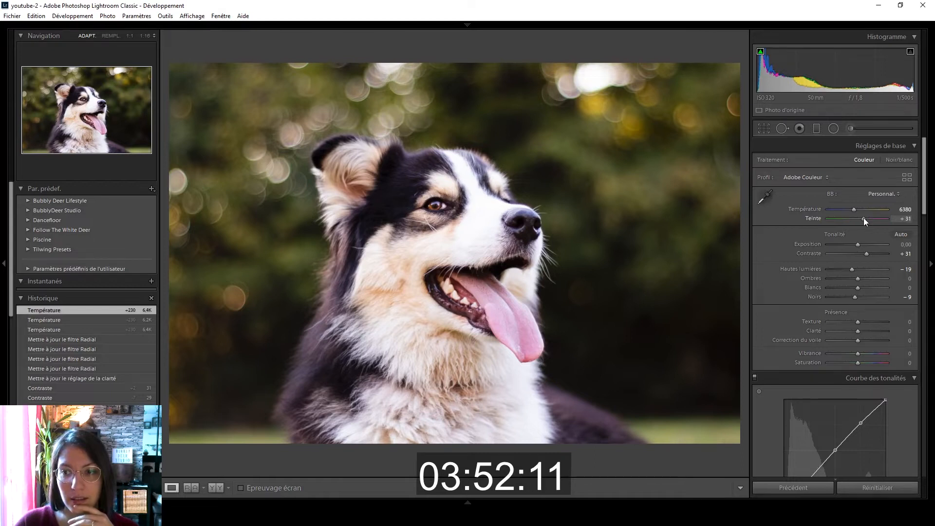
pyautogui.click(906, 219)
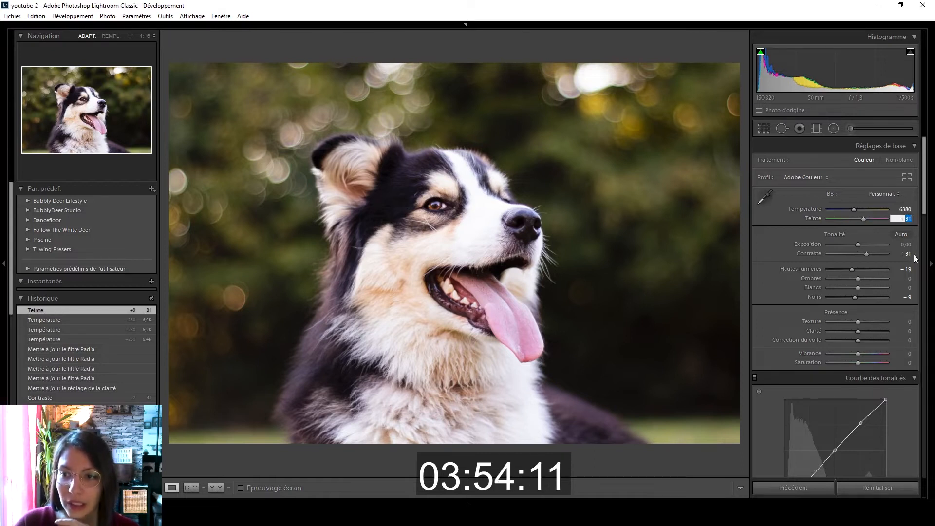
pyautogui.write('28')
pyautogui.press('Return')
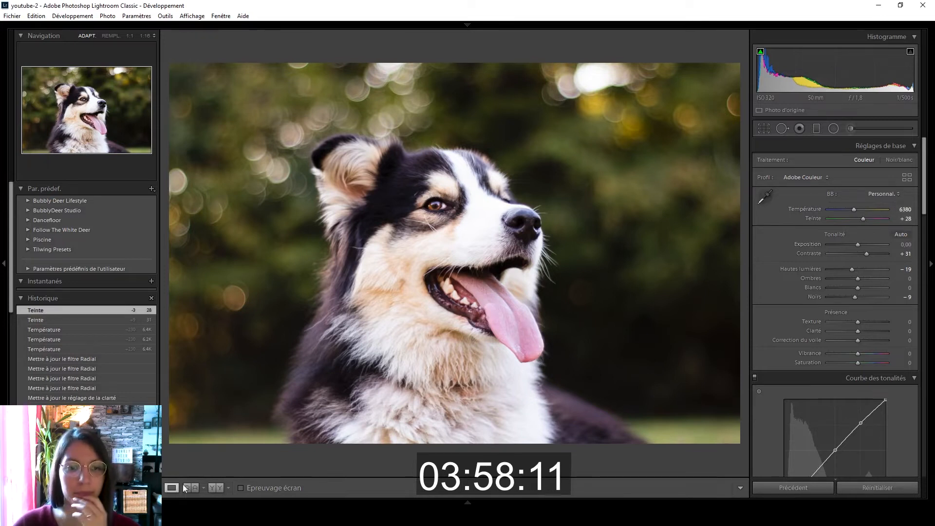
# Compare the photo before and after the edits side by side
pyautogui.click(214, 488)
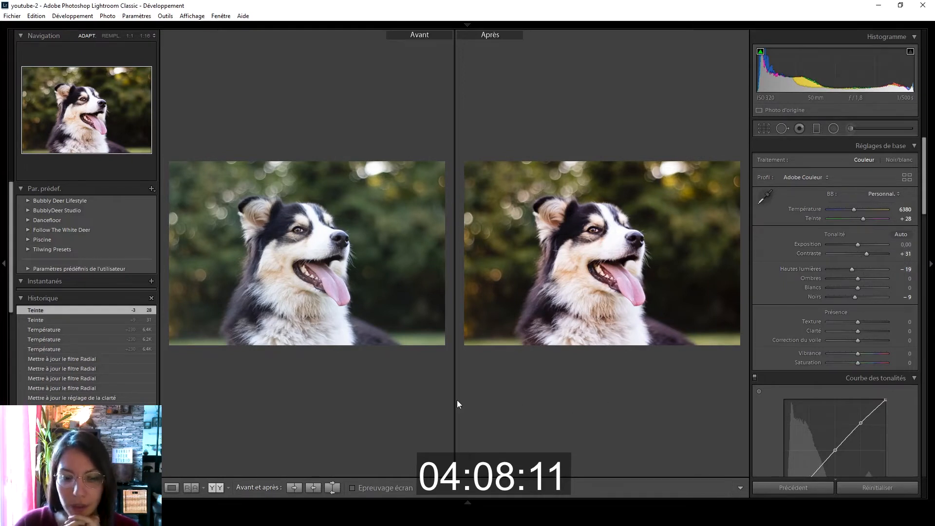
pyautogui.click(172, 487)
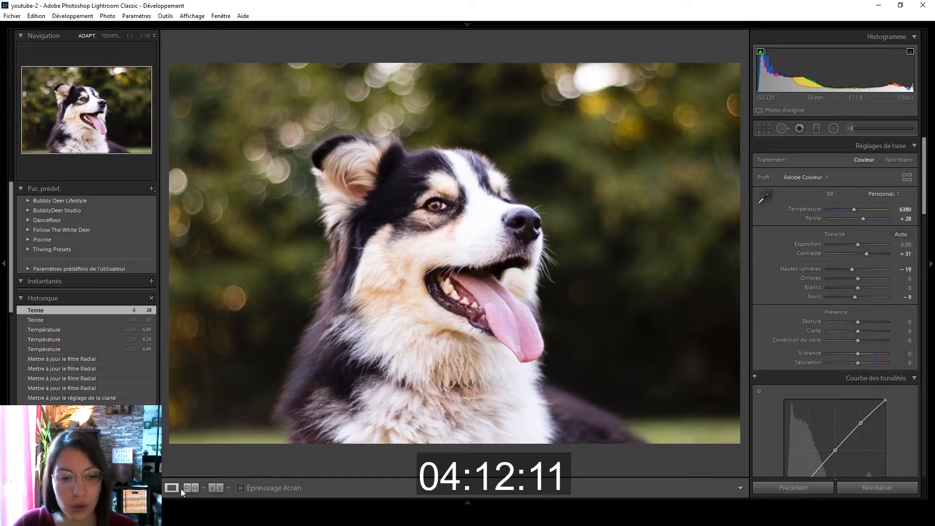
pyautogui.click(215, 488)
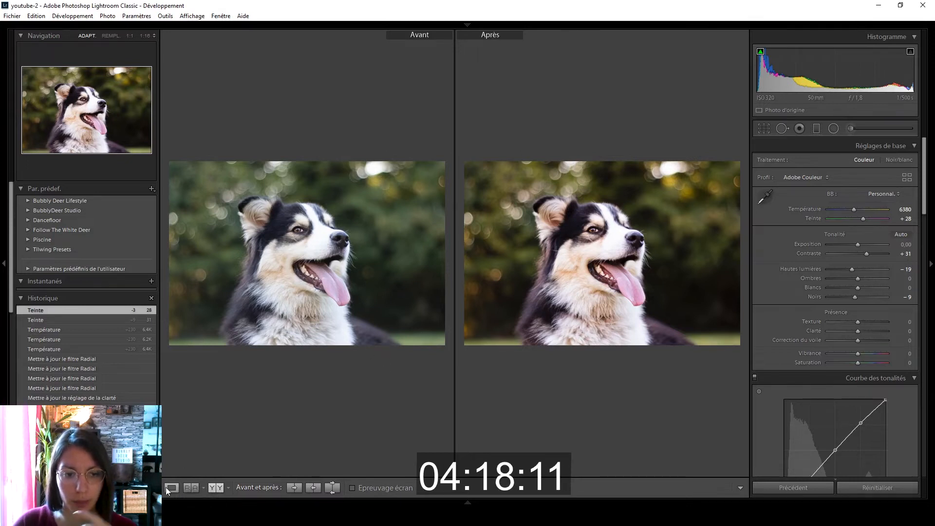
pyautogui.press('y')
# Tighten the crop by trimming the bottom edge, and rotate the photo to an Angle of 1,17
pyautogui.click(763, 129)
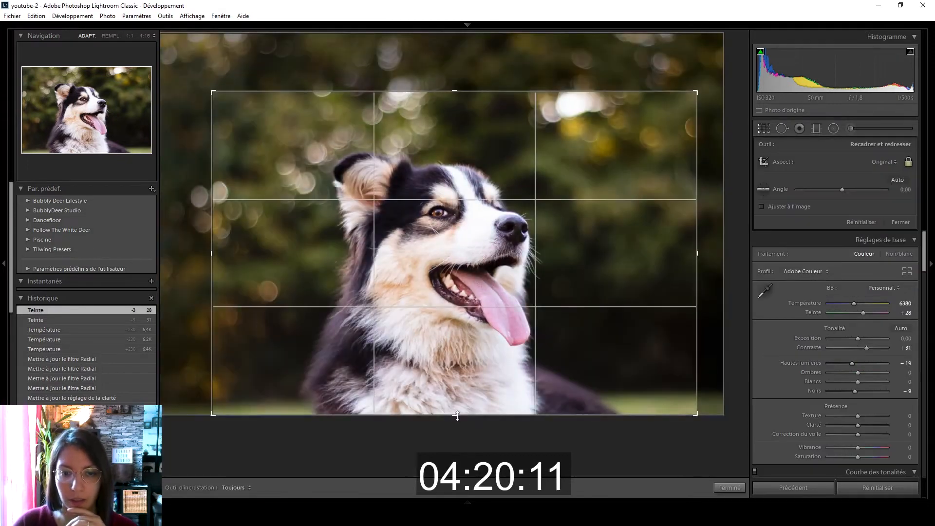
pyautogui.moveTo(460, 412); pyautogui.dragTo(460, 403)
pyautogui.moveTo(687, 415); pyautogui.dragTo(684, 419)
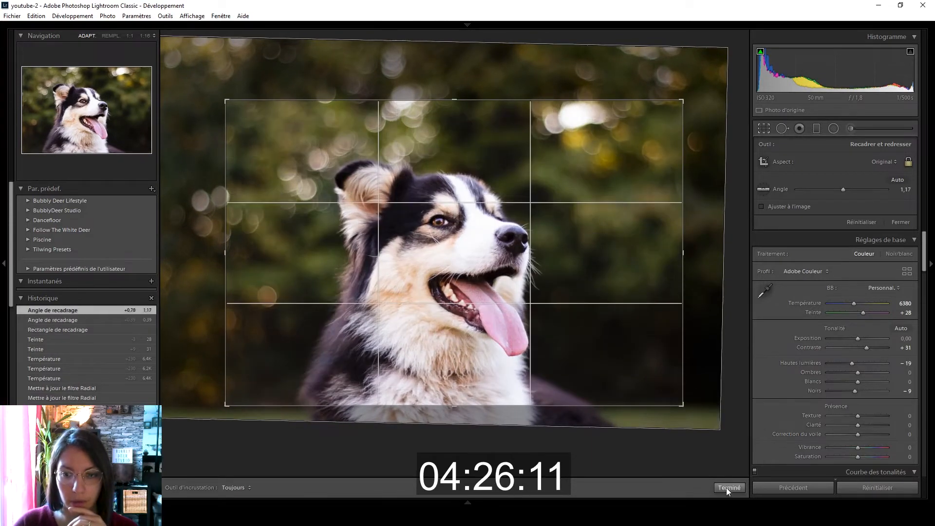
pyautogui.click(728, 488)
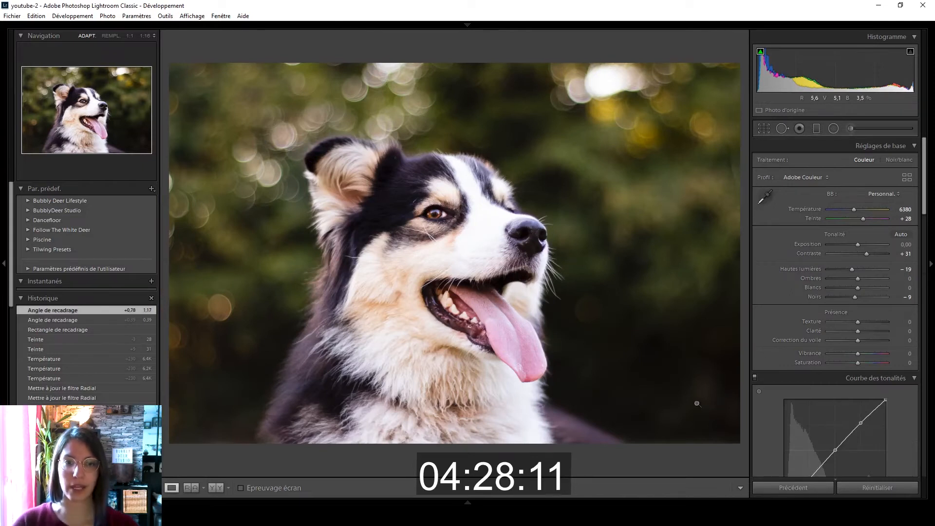
# Compare the recropped photo before and after, and lower Noirs to −16
pyautogui.click(220, 488)
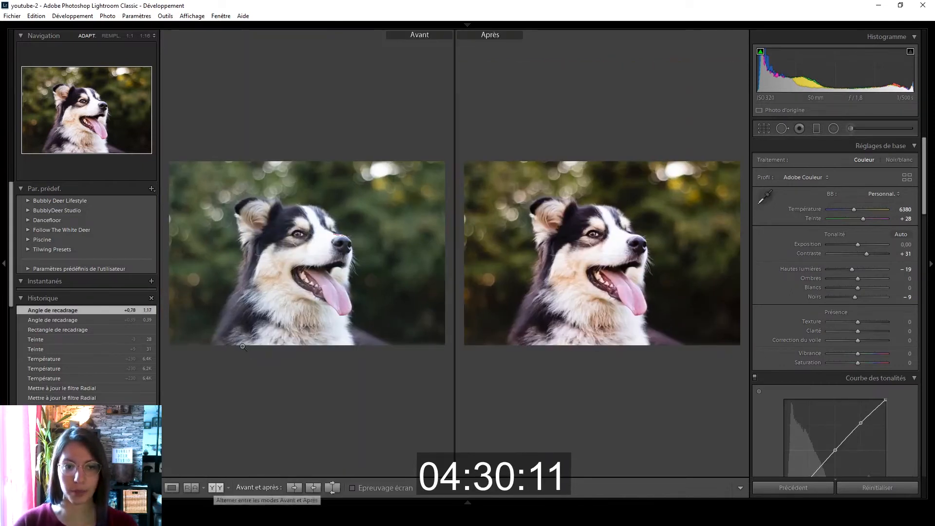
pyautogui.click(171, 487)
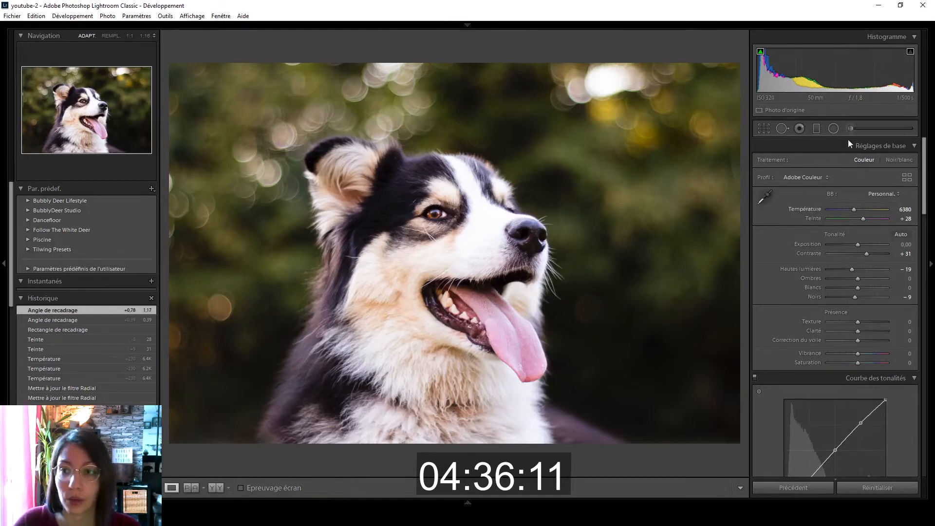
pyautogui.moveTo(854, 297); pyautogui.dragTo(852, 296)
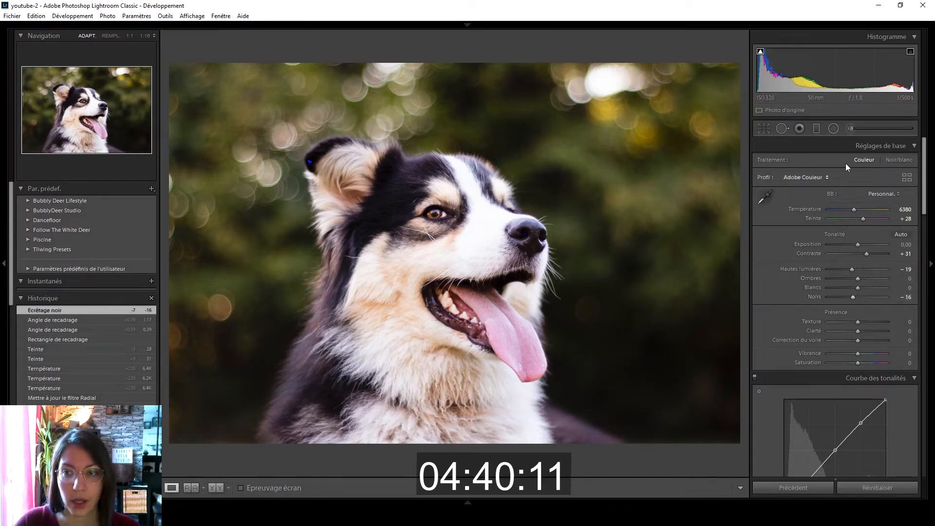
# Try a radial filter with Noirs −20 over the dog's dark shoulder fur, and delete it
pyautogui.click(836, 129)
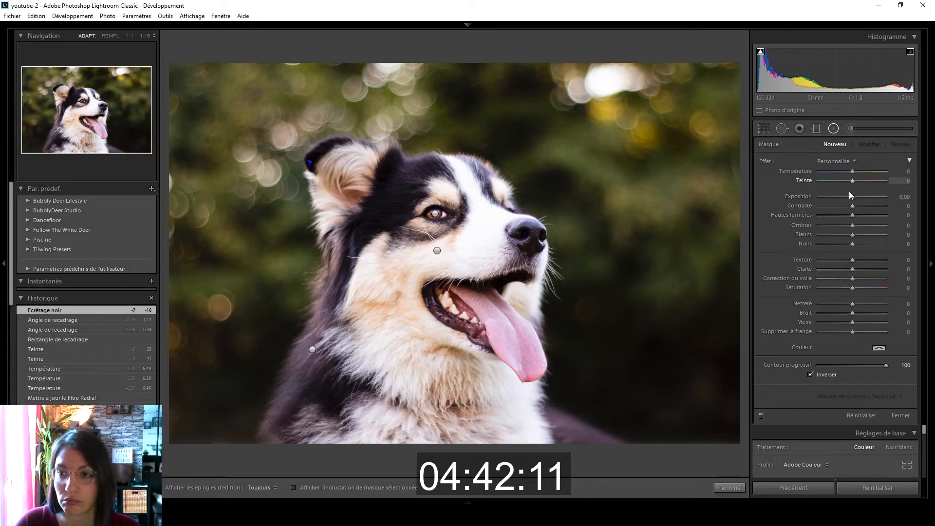
pyautogui.moveTo(848, 245); pyautogui.dragTo(842, 246)
pyautogui.moveTo(319, 411); pyautogui.dragTo(414, 472)
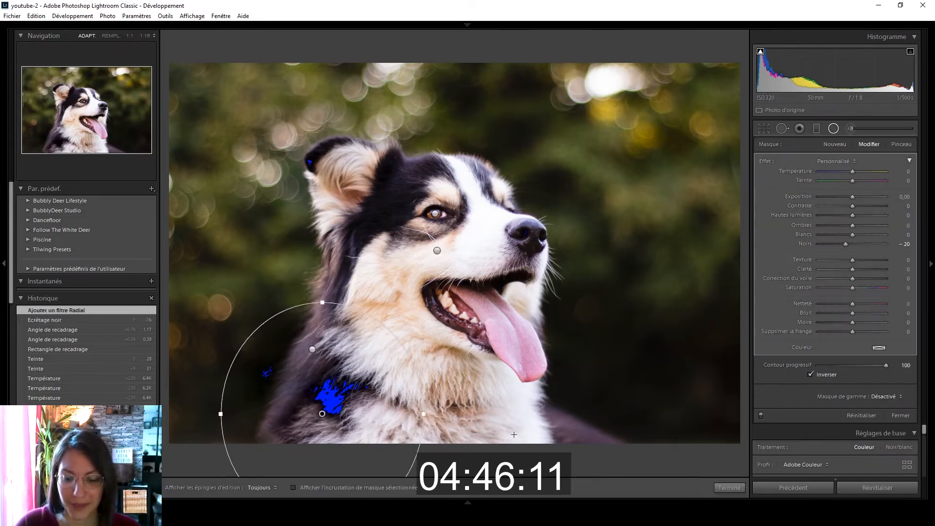
pyautogui.press('Delete')
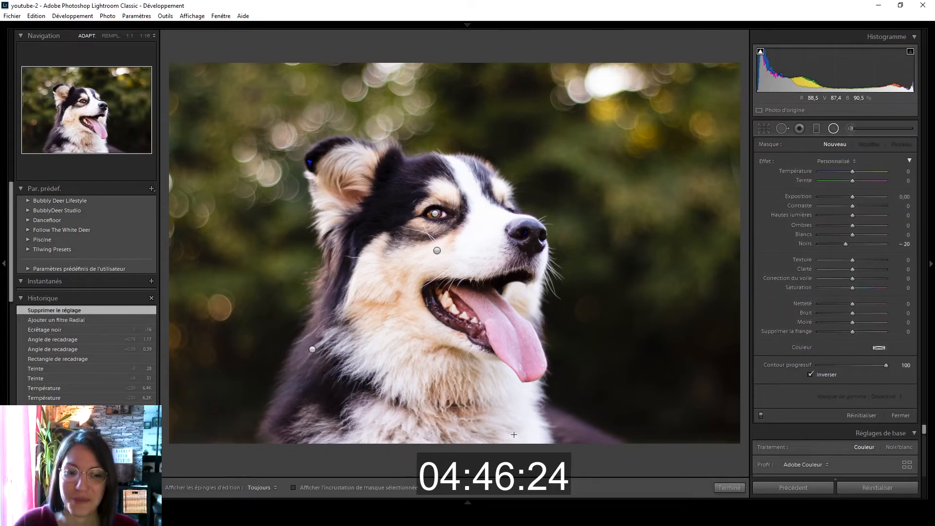
pyautogui.click(728, 488)
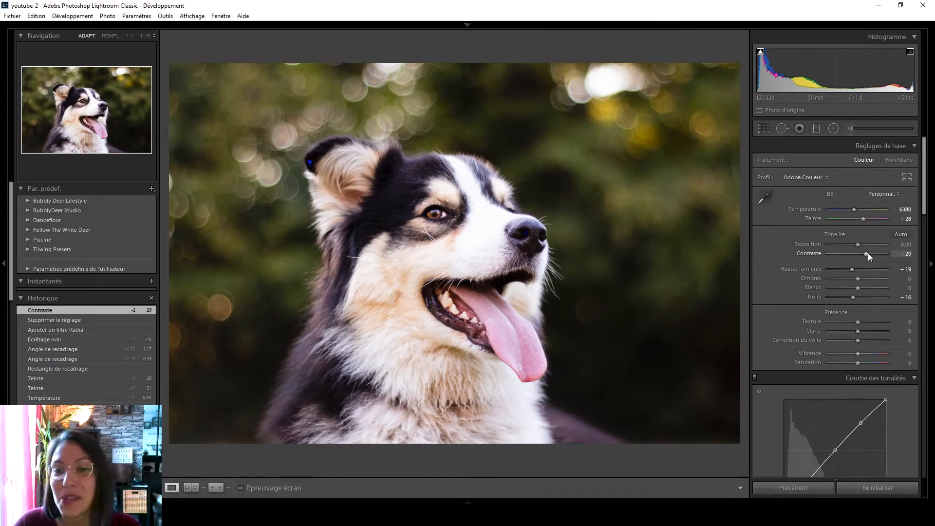
# Examine the blurred background beside the dog at 1:1, and compare it before and after the edits
pyautogui.click(668, 168)
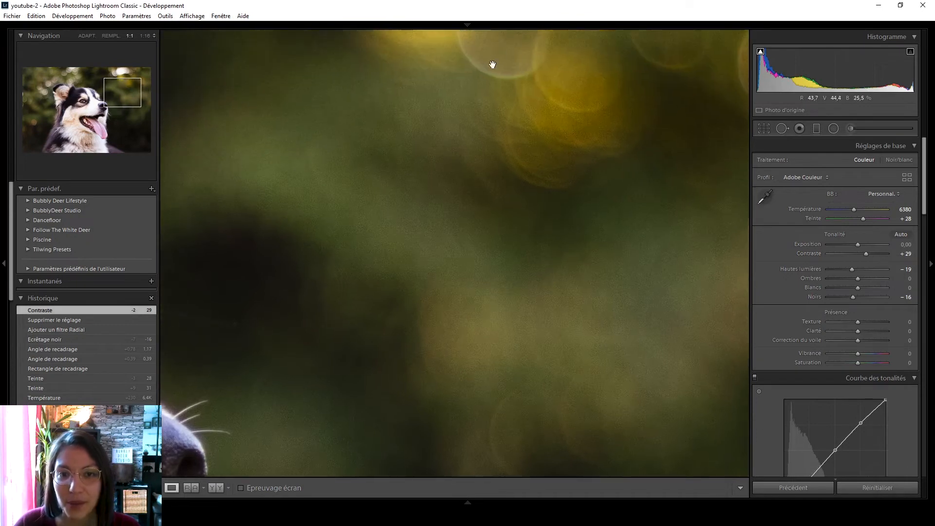
pyautogui.moveTo(572, 251); pyautogui.dragTo(403, 211)
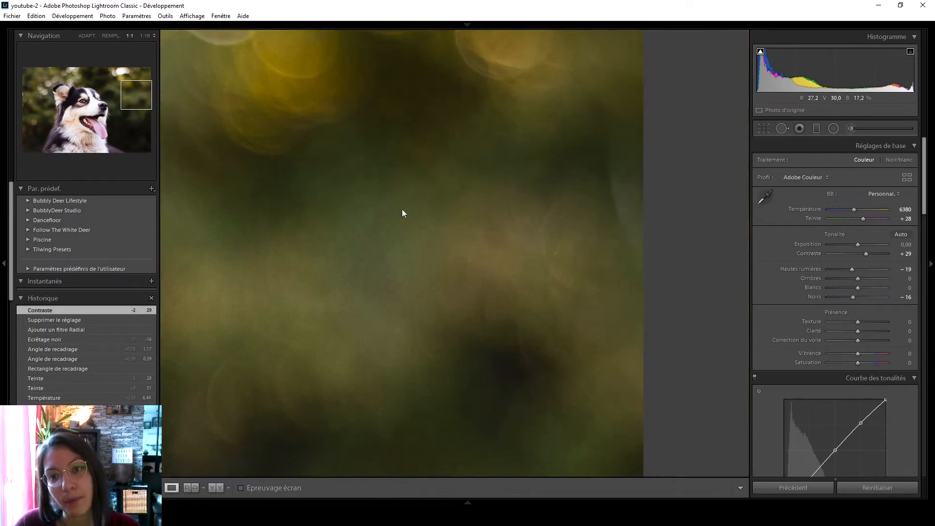
pyautogui.moveTo(324, 230); pyautogui.dragTo(463, 165)
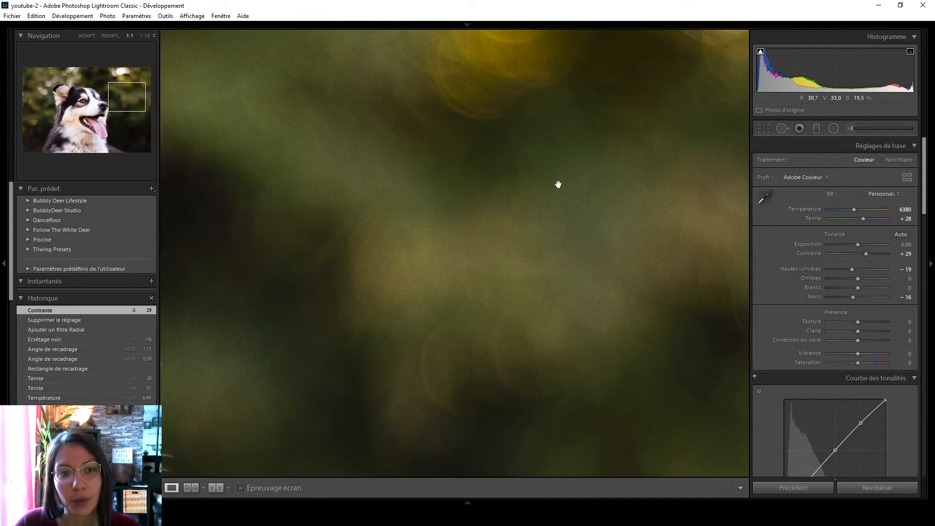
pyautogui.click(218, 487)
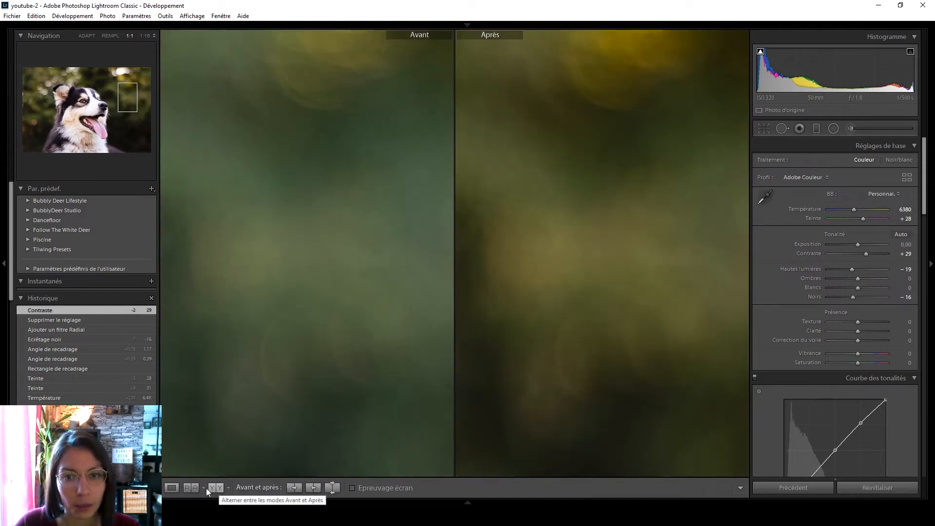
pyautogui.click(172, 488)
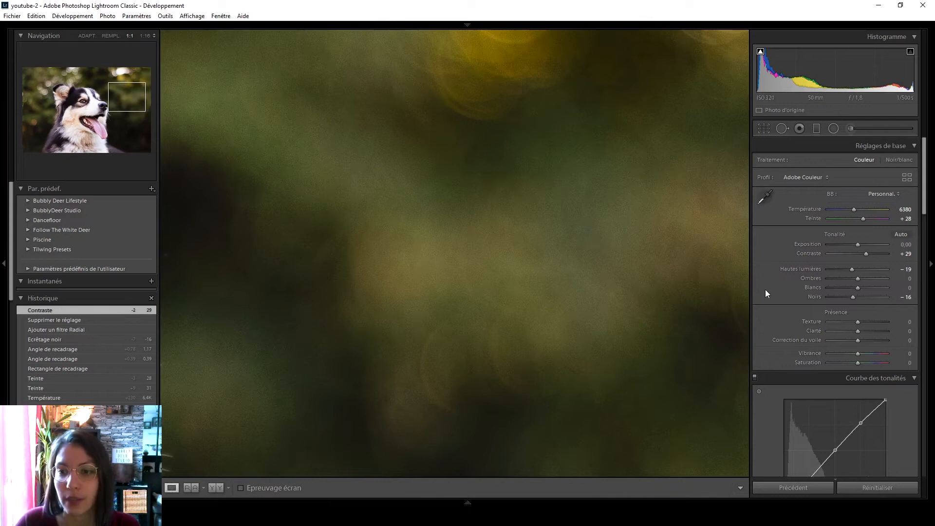
pyautogui.scroll(-10, 765, 289)
pyautogui.scroll(5, 794, 277)
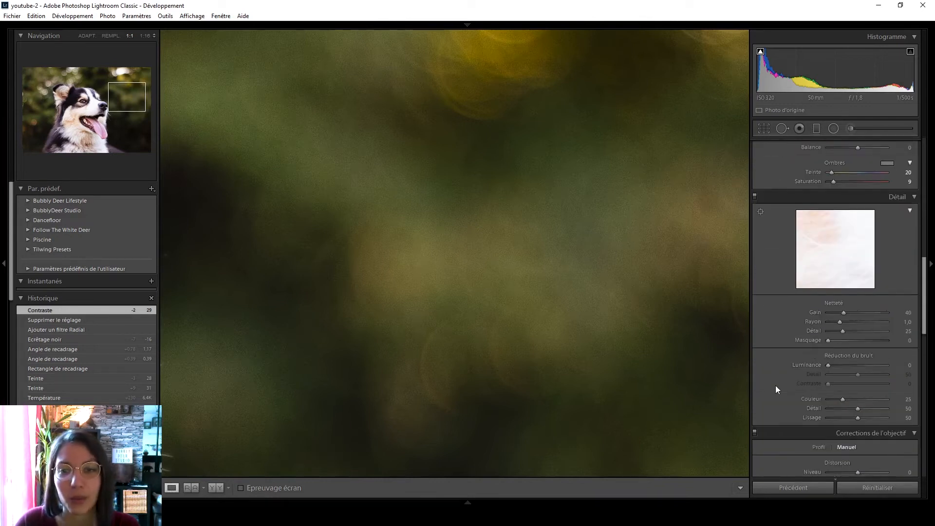
# Examine the dog's muzzle, cheek fur, tongue and back edge at 1:1 for detail and colour fringes
pyautogui.moveTo(424, 248); pyautogui.dragTo(647, 232)
pyautogui.moveTo(567, 246); pyautogui.dragTo(516, 226)
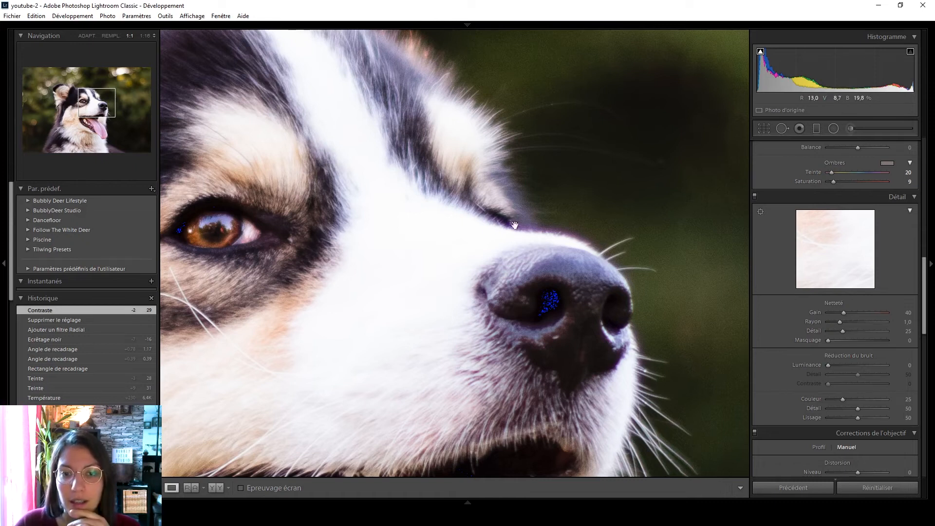
pyautogui.moveTo(592, 293); pyautogui.dragTo(551, 387)
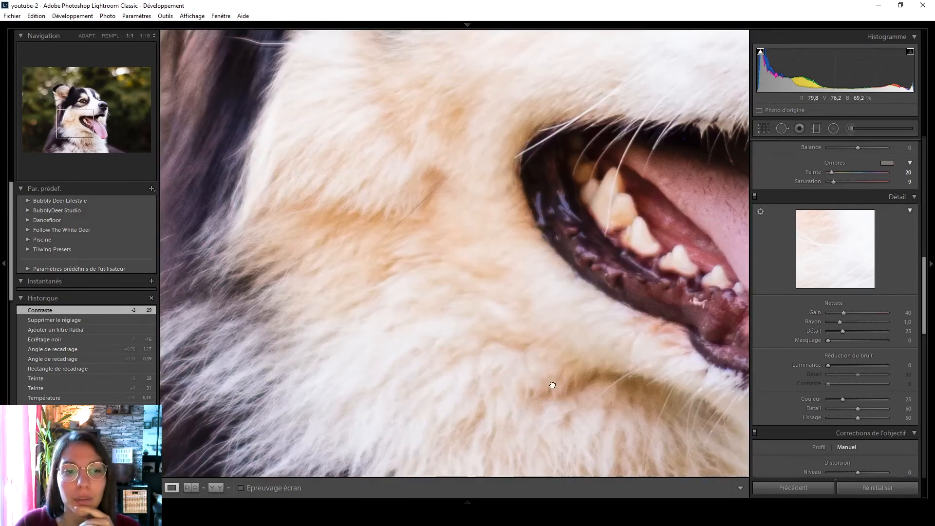
pyautogui.click(551, 379)
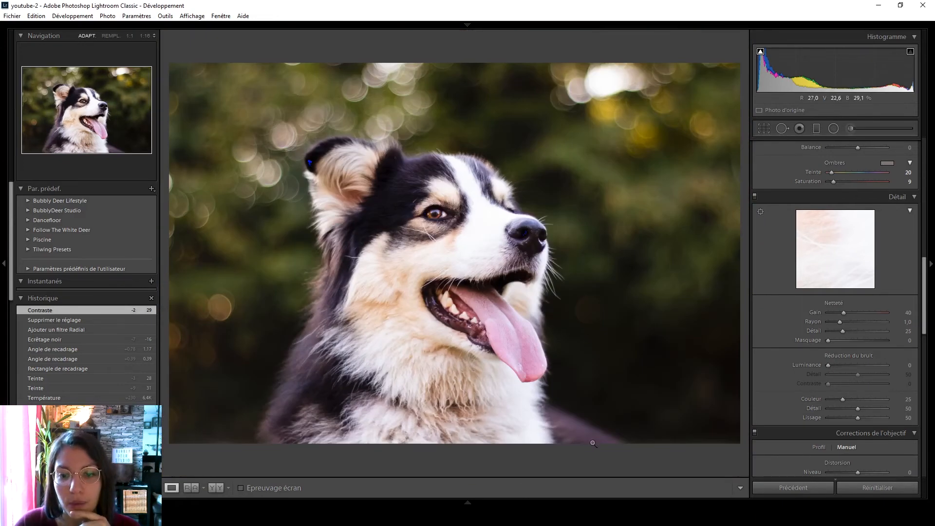
pyautogui.click(580, 431)
pyautogui.moveTo(596, 443); pyautogui.dragTo(467, 278)
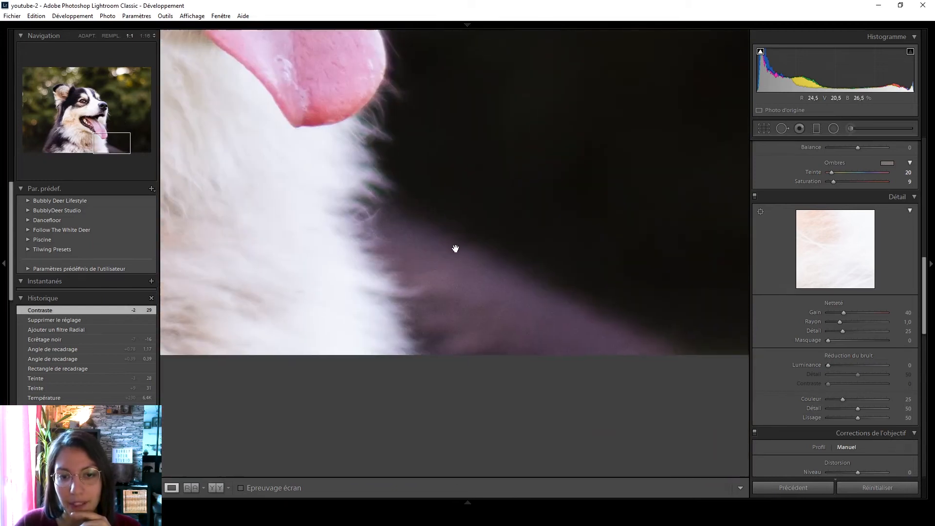
pyautogui.moveTo(466, 209); pyautogui.dragTo(388, 277)
pyautogui.moveTo(402, 394); pyautogui.dragTo(548, 328)
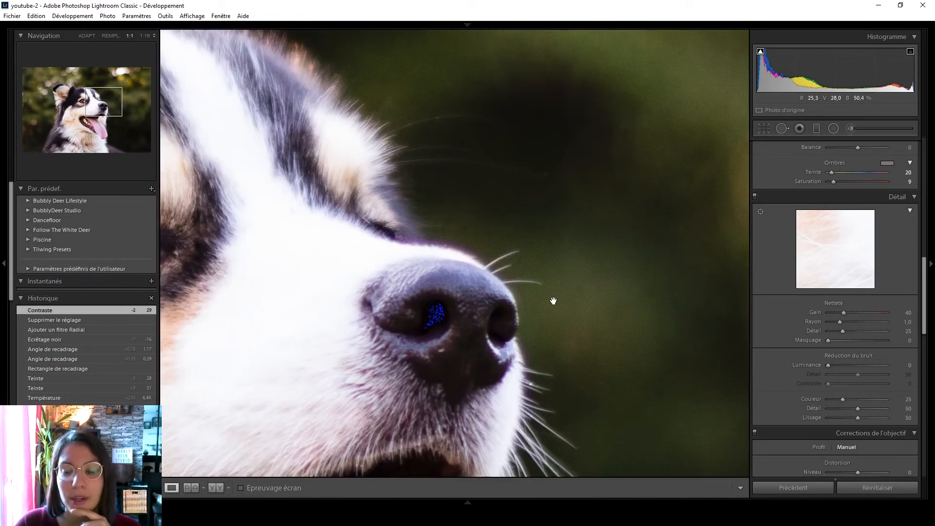
# Remove the purple fringing around the dog's muzzle by setting the violet Valeur under Supprimer la frange to 10
pyautogui.scroll(-5, 804, 329)
pyautogui.scroll(3, 800, 317)
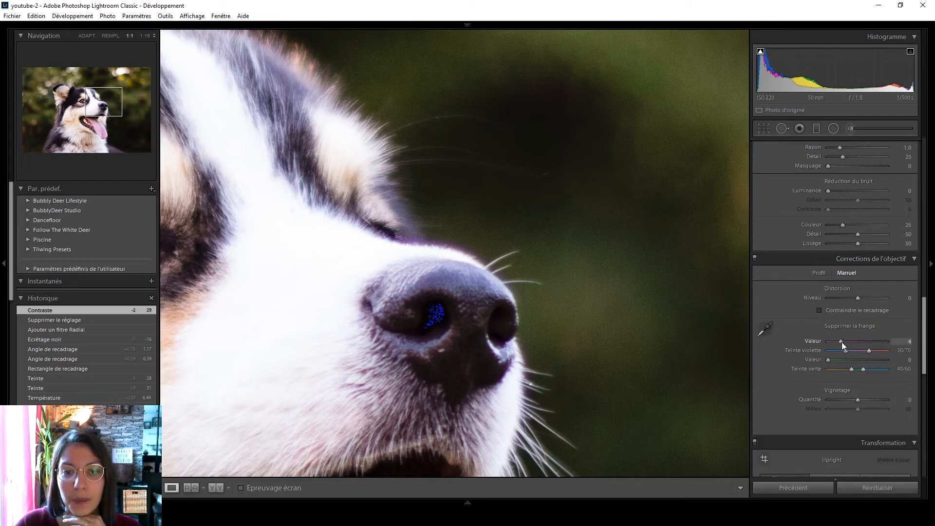
pyautogui.moveTo(867, 343)
pyautogui.mouseDown()
pyautogui.moveTo(844, 340)
pyautogui.moveTo(877, 344)
pyautogui.mouseUp()
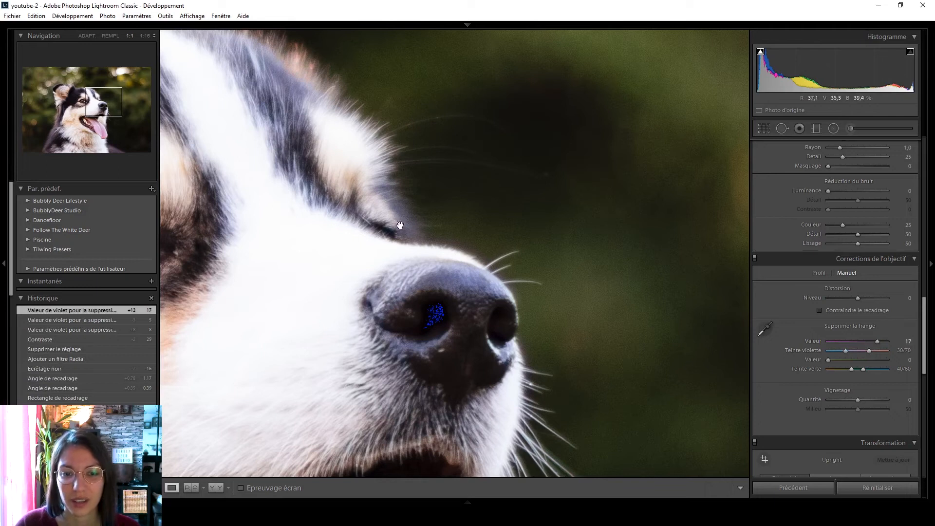
pyautogui.moveTo(861, 340)
pyautogui.mouseDown()
pyautogui.moveTo(846, 341)
pyautogui.moveTo(857, 342)
pyautogui.mouseUp()
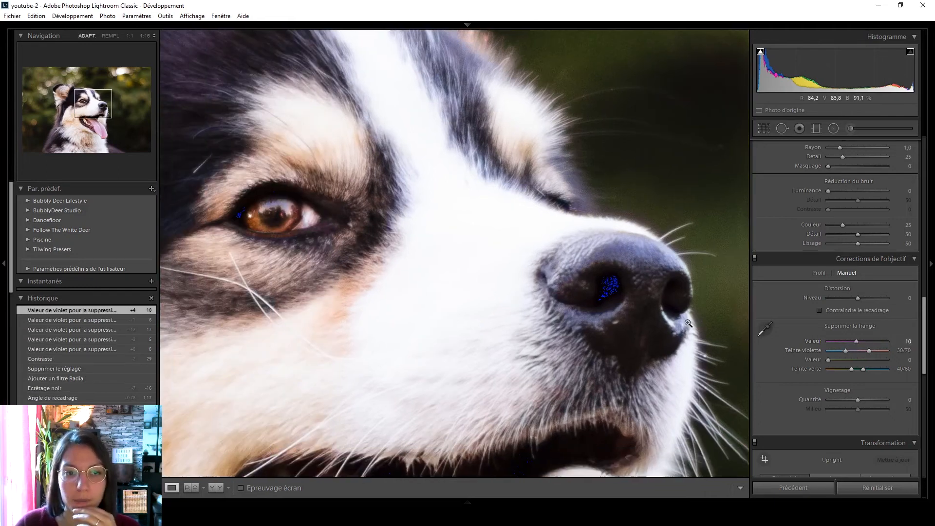
pyautogui.click(689, 323)
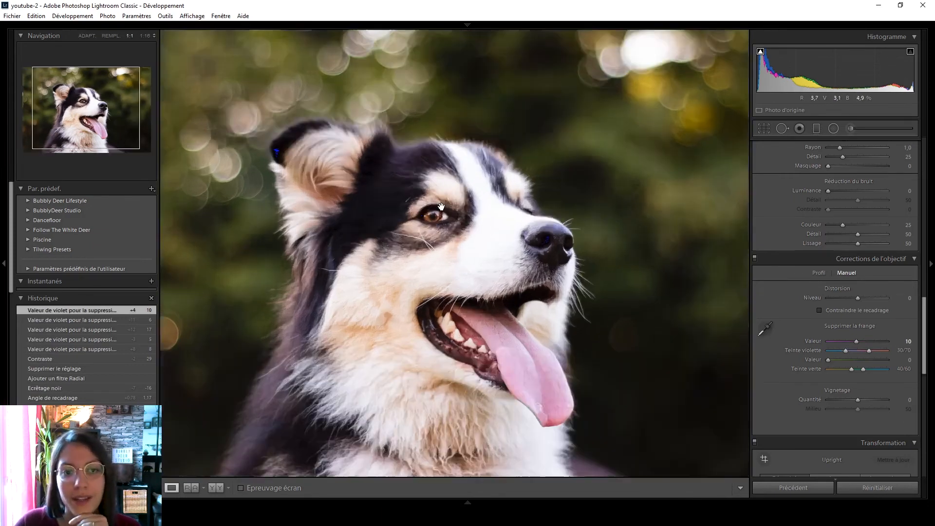
# Inspect the dog's eye at 1:1, and compare the whole photo before and after the fringe correction
pyautogui.click(441, 208)
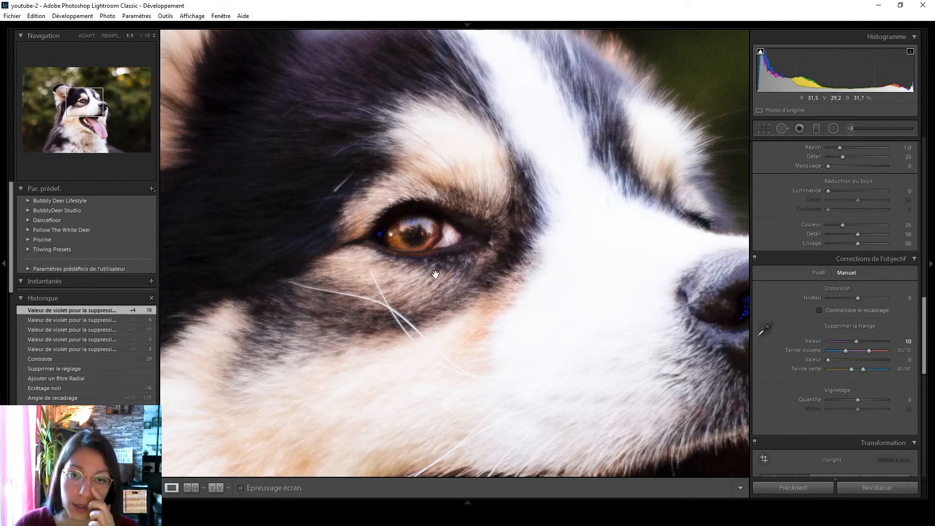
pyautogui.click(345, 382)
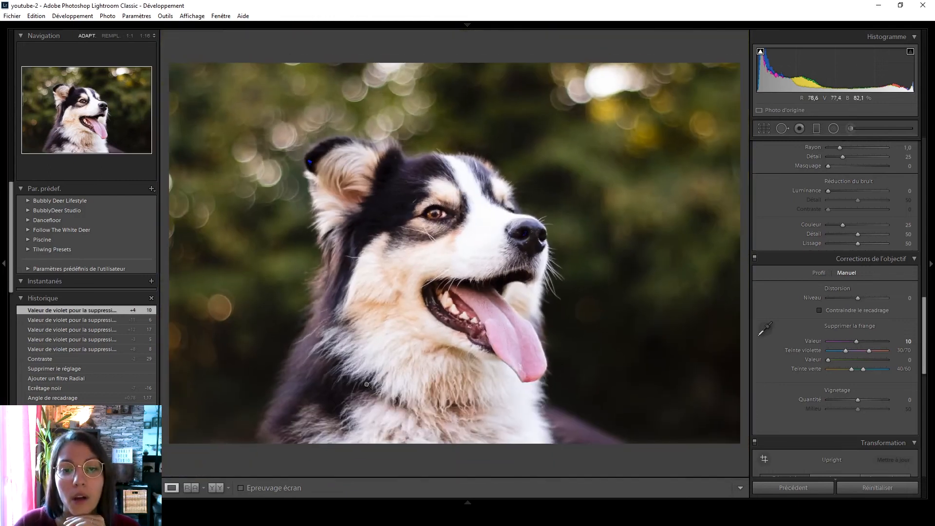
pyautogui.click(219, 488)
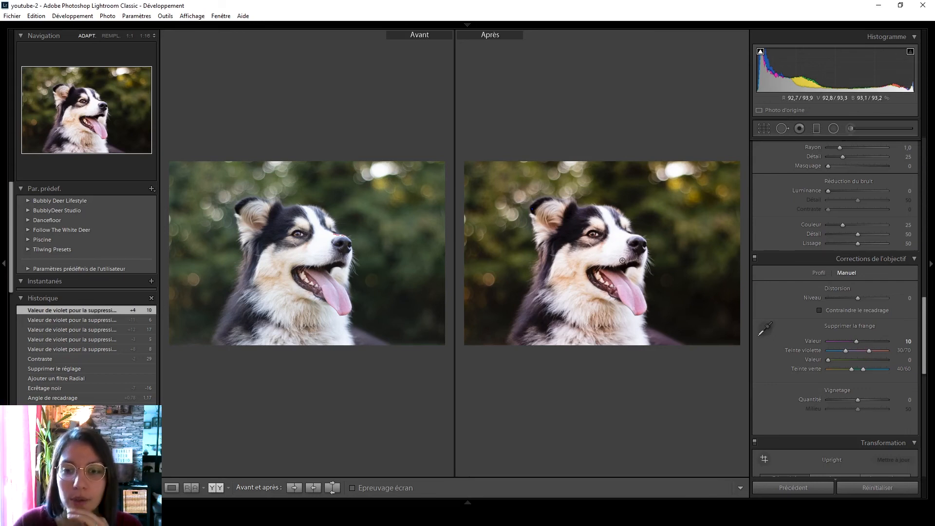
# Try a brighter Hautes lumières value, reset it, and set Hautes lumières to −14
pyautogui.scroll(10, 842, 214)
pyautogui.click(872, 269)
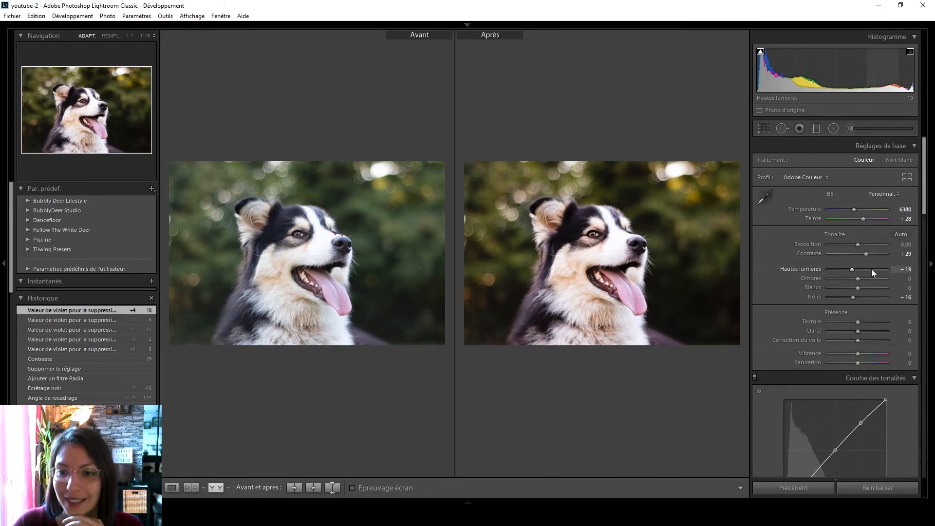
pyautogui.doubleClick(872, 268)
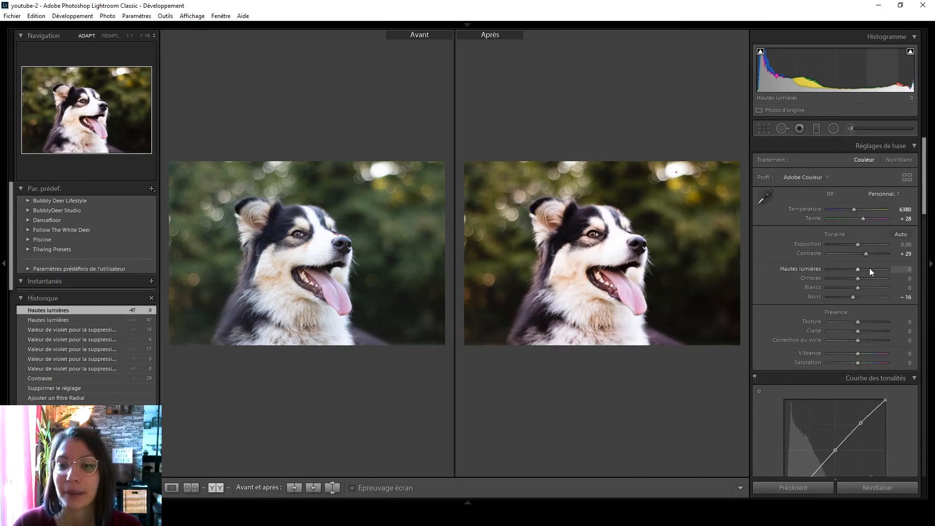
pyautogui.click(853, 269)
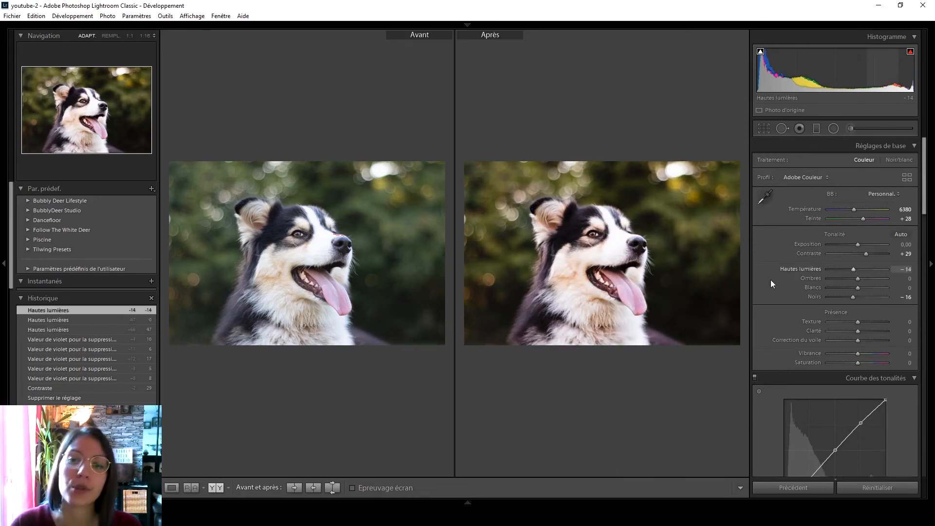
# Compare the white fur and nose on the dog's muzzle before and after at 1:1
pyautogui.click(617, 225)
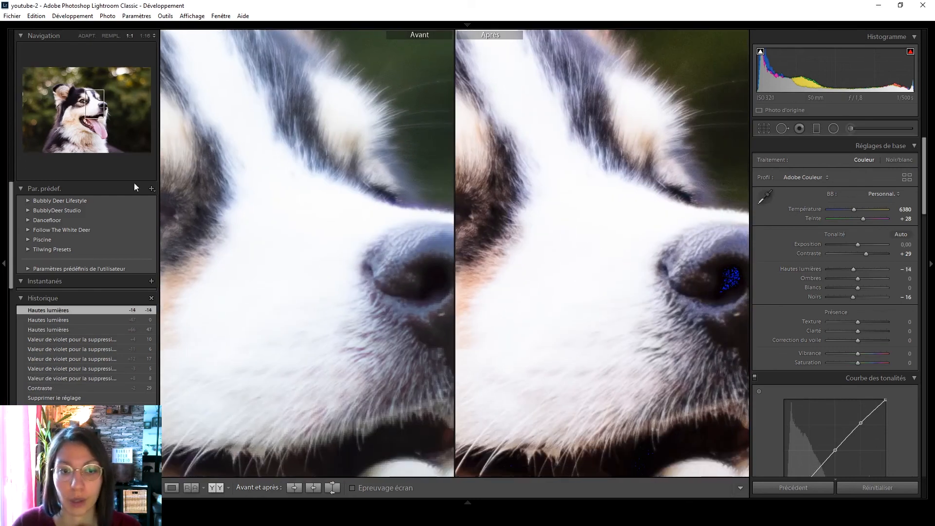
pyautogui.moveTo(265, 240); pyautogui.dragTo(280, 216)
pyautogui.moveTo(300, 272); pyautogui.dragTo(200, 253)
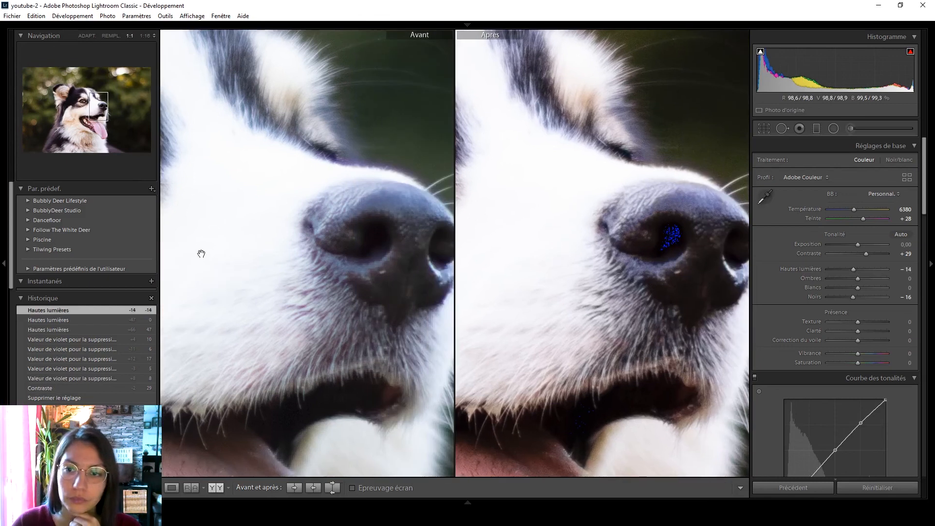
pyautogui.click(299, 250)
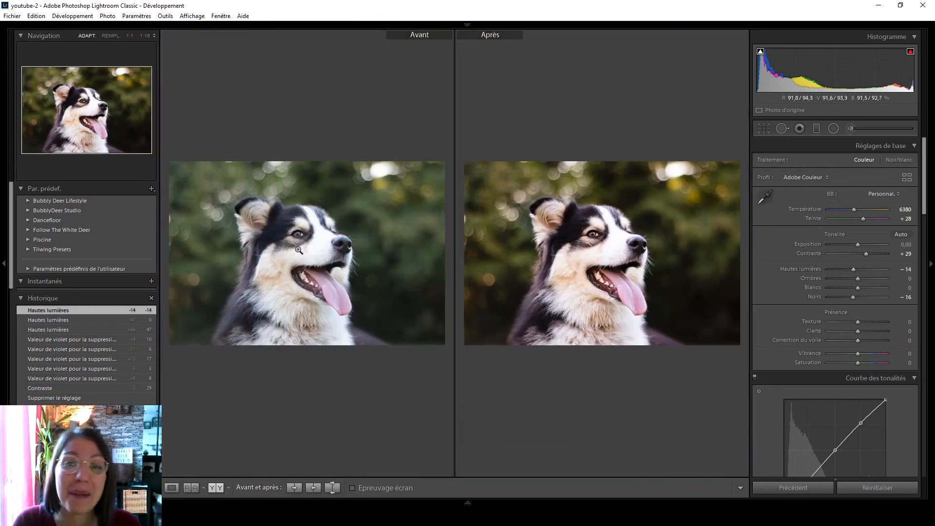